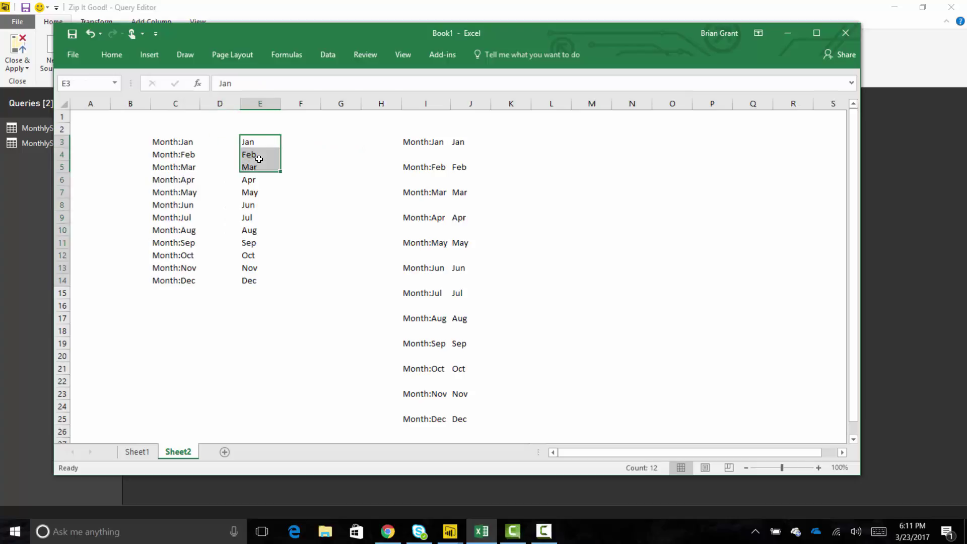
# Move from the short month list on Sheet2 to the first Month:Jan entry and its Jan name.
pyautogui.press('Left')
pyautogui.press('Up')
pyautogui.press('Up')
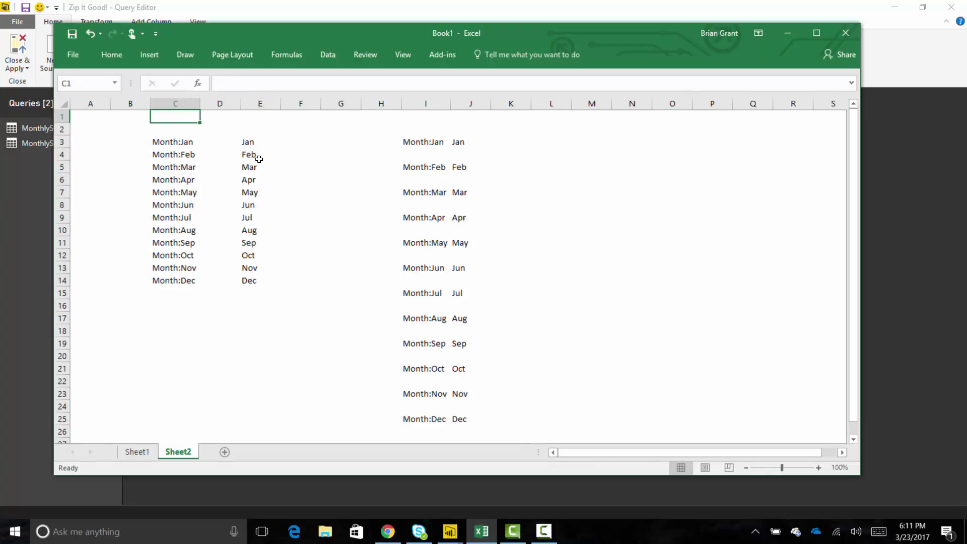
pyautogui.press('Down')
pyautogui.press('Left')
pyautogui.press('Down')
pyautogui.press('Right')
pyautogui.press('Right')
pyautogui.press('Right')
pyautogui.press('Right')
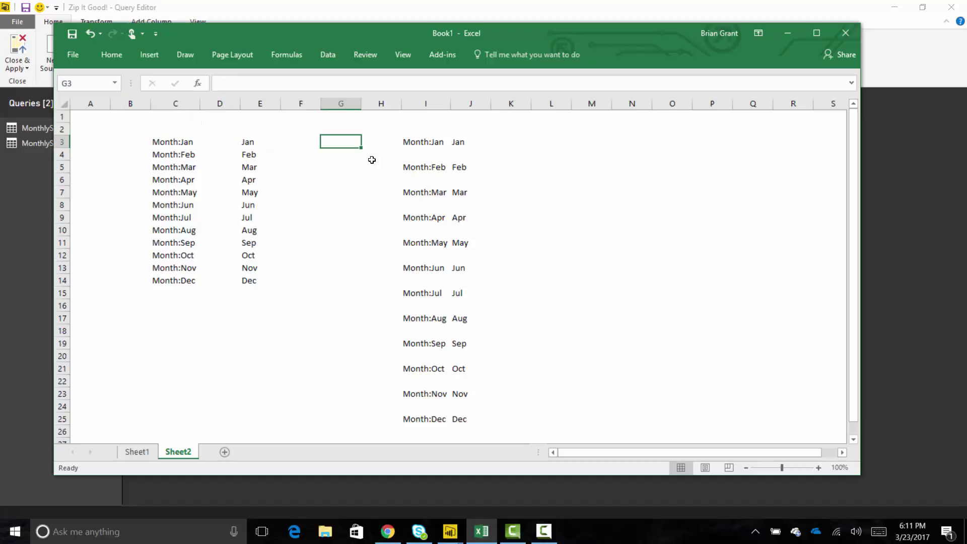
# Select the Month:Jan/Jan, Month:Feb/Feb and Month:Mar/Mar pairs, then switch to Power BI.
pyautogui.click(415, 137)
pyautogui.hotkey('shift', 'Right')
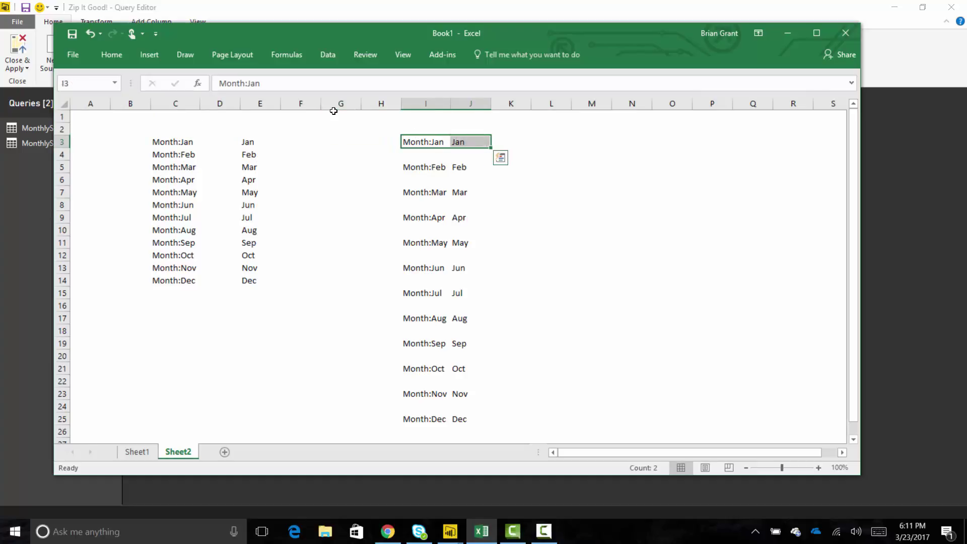
pyautogui.press('Down')
pyautogui.press('Down')
pyautogui.hotkey('shift', 'Right')
pyautogui.press('Down')
pyautogui.press('Down')
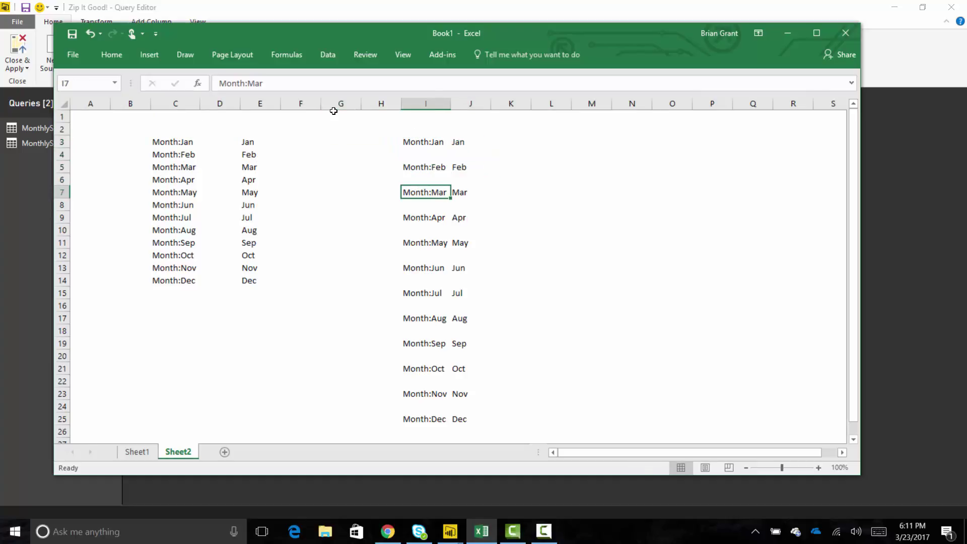
pyautogui.hotkey('shift', 'Right')
pyautogui.press('Left')
pyautogui.press('Left')
pyautogui.press('Left')
pyautogui.press('Left')
pyautogui.press('Left')
pyautogui.press('Left')
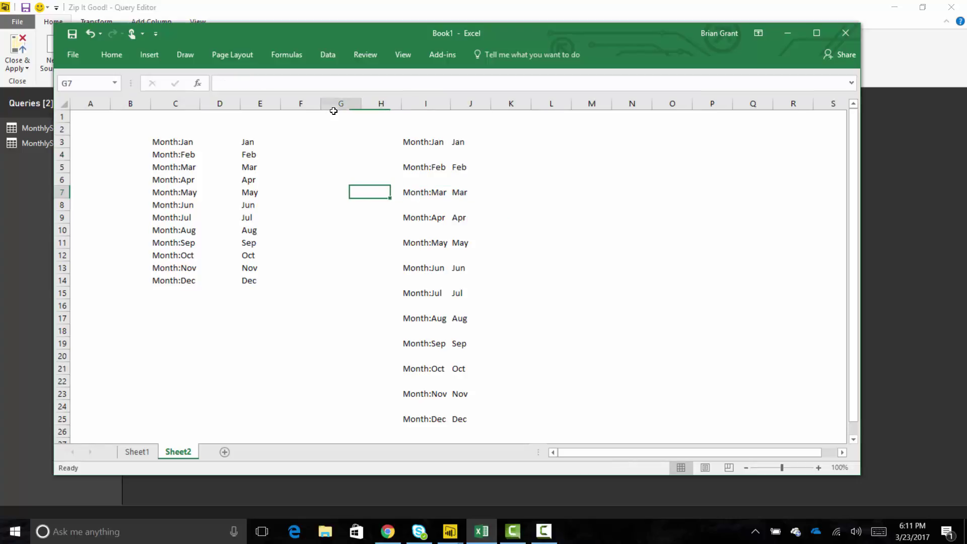
pyautogui.press('Up')
pyautogui.press('Up')
pyautogui.press('Up')
pyautogui.press('Up')
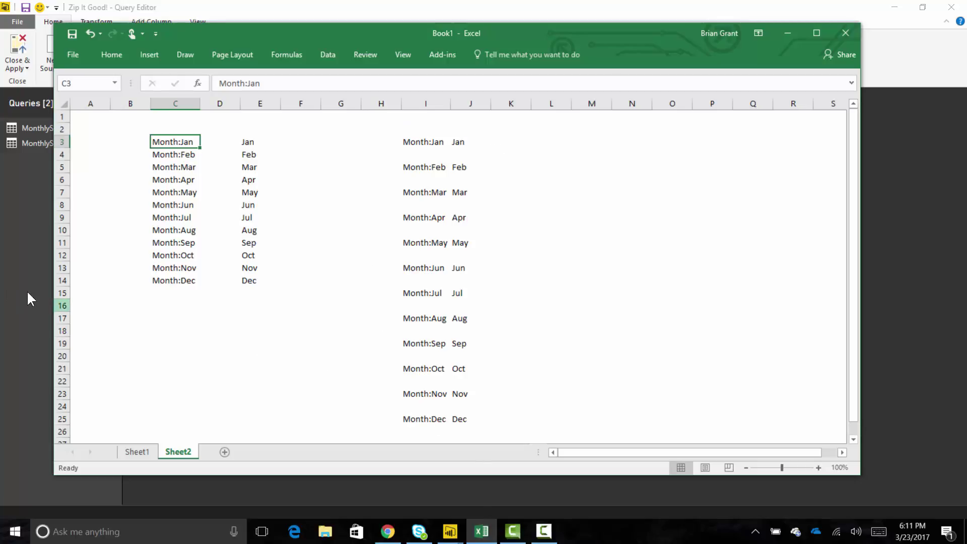
pyautogui.click(22, 232)
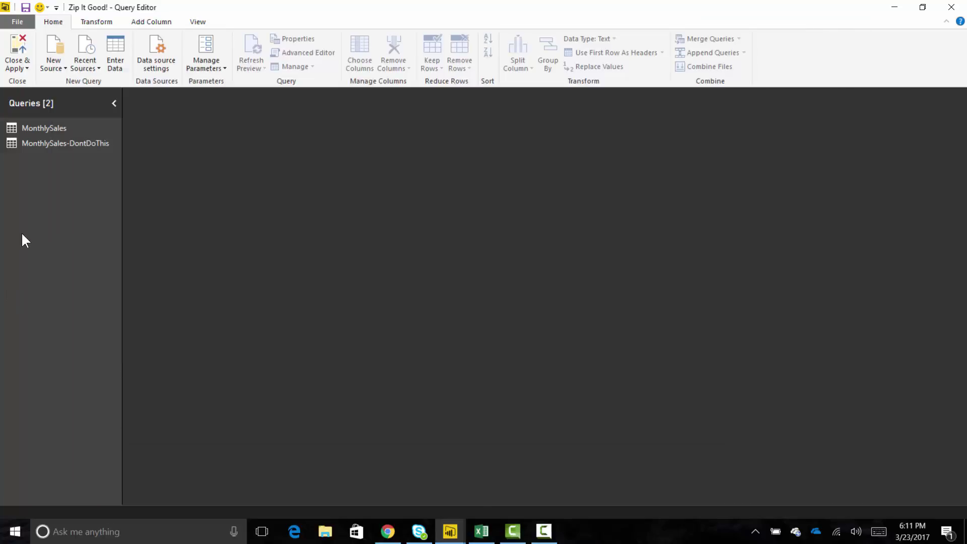
# Open the MonthlySales query, then the MonthlySales-DontDoThis query, in the Queries pane.
pyautogui.click(39, 127)
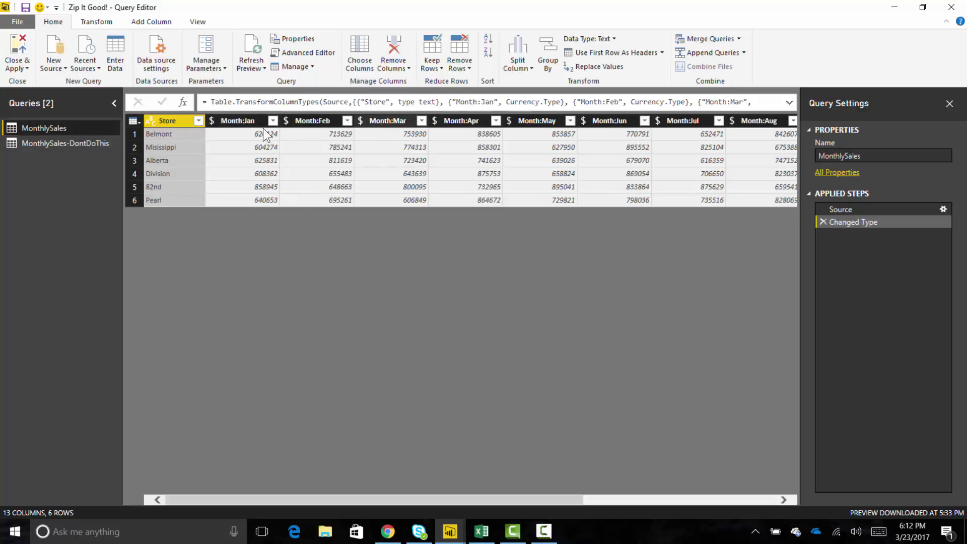
pyautogui.click(94, 145)
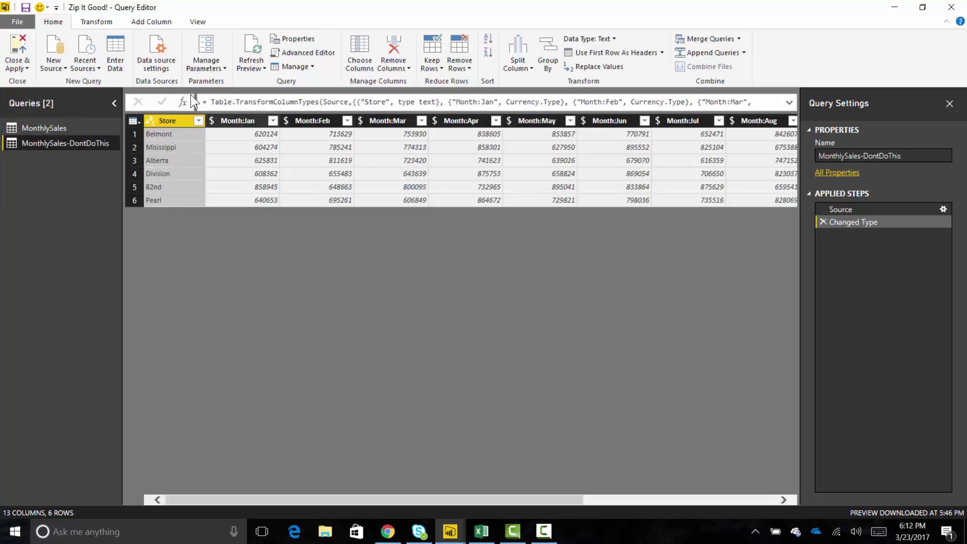
# Rename the Month:Jan column to Jan by deleting its Month: prefix.
pyautogui.click(239, 121)
pyautogui.rightClick(239, 121)
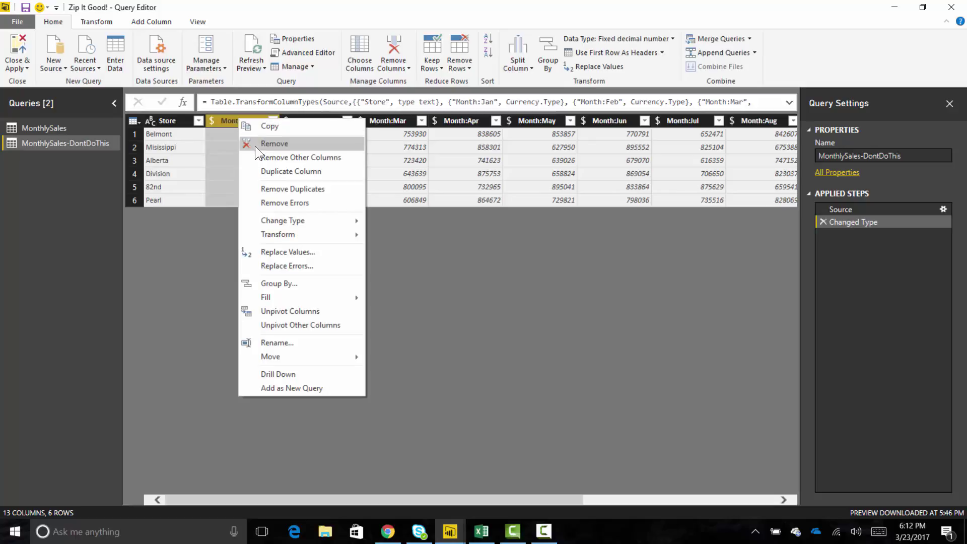
pyautogui.click(277, 341)
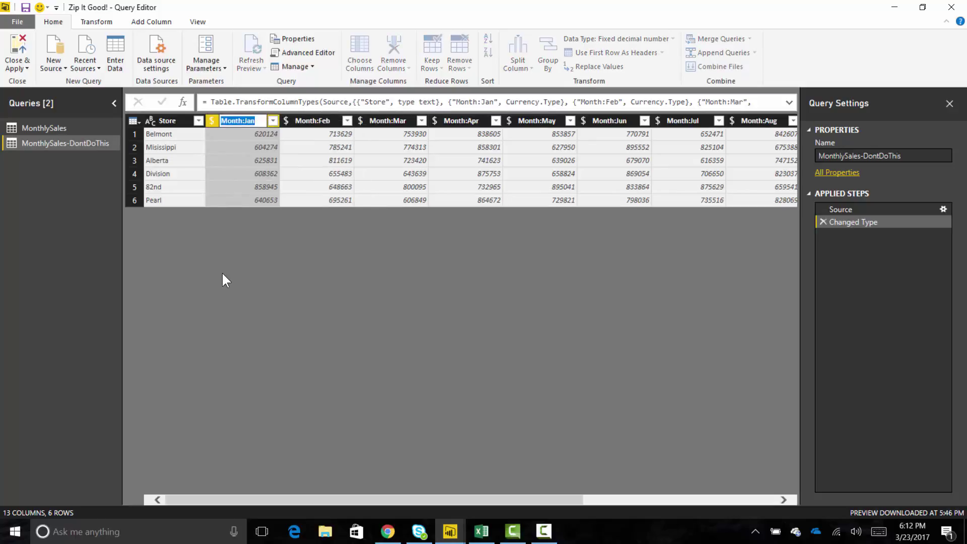
pyautogui.press('Home')
pyautogui.hotkey('ctrl', 'shift', 'Right')
pyautogui.press('Delete')
pyautogui.press('Return')
# Rename the Month:Feb column to Feb by deleting its Month: prefix.
pyautogui.rightClick(282, 120)
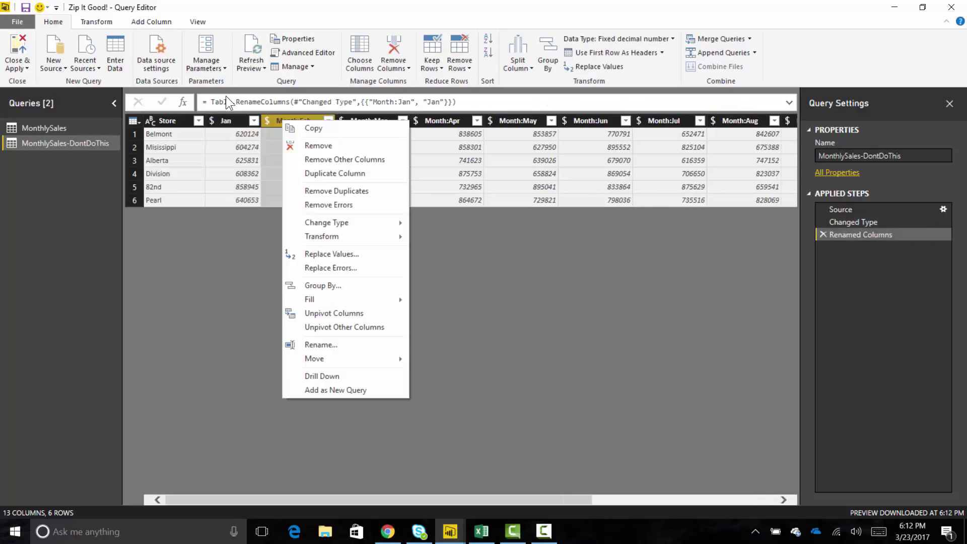
pyautogui.click(348, 345)
pyautogui.press('Home')
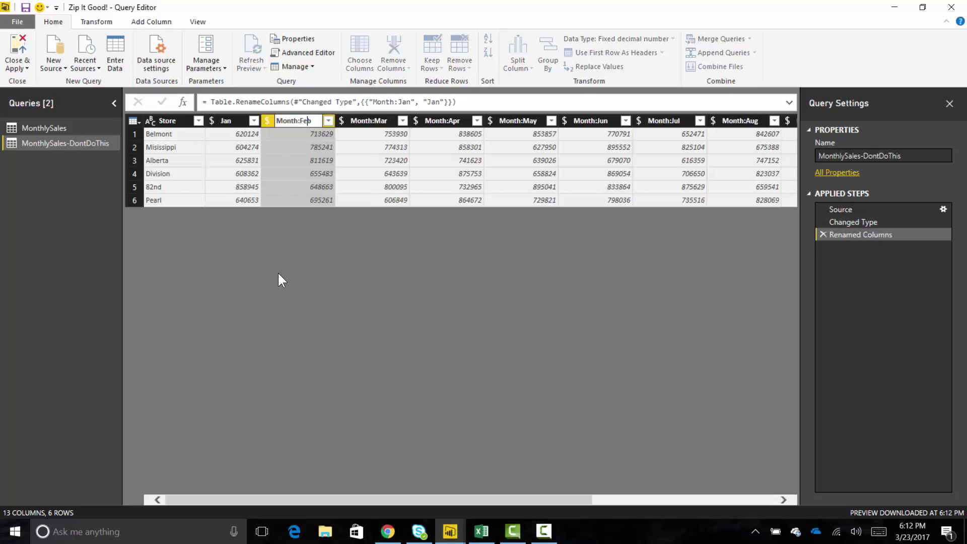
pyautogui.hotkey('ctrl', 'shift', 'Right')
pyautogui.press('Delete')
pyautogui.press('Return')
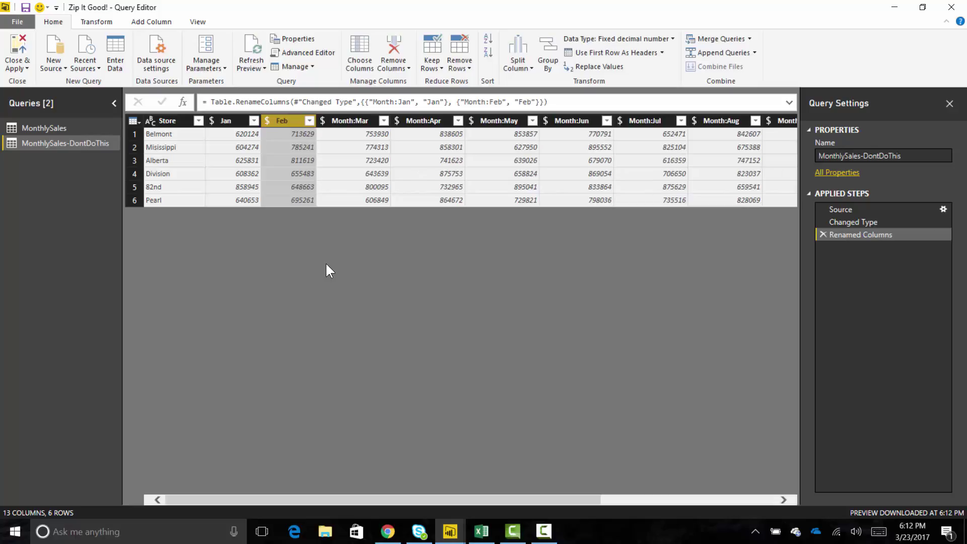
# Rename the Month:Mar column to Mar by deleting its Month: prefix.
pyautogui.rightClick(350, 121)
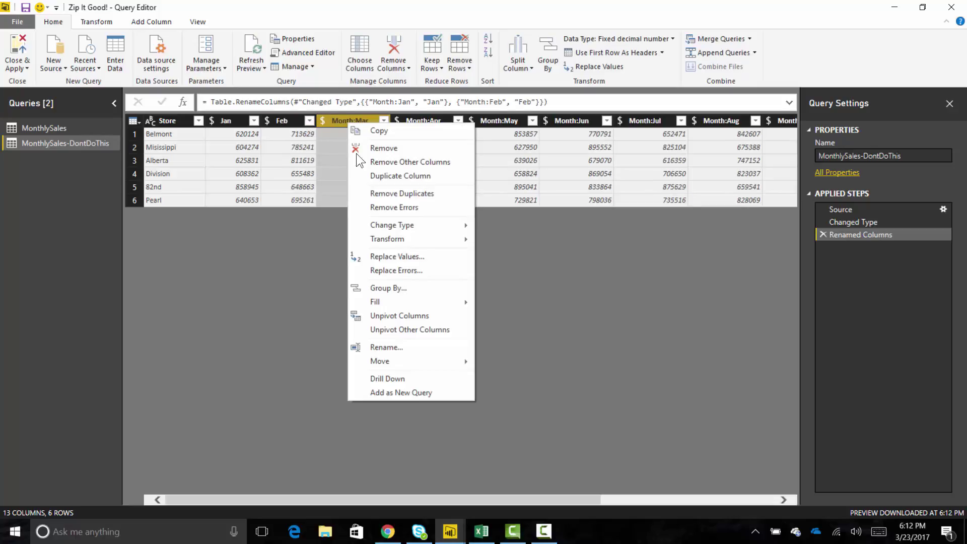
pyautogui.click(379, 345)
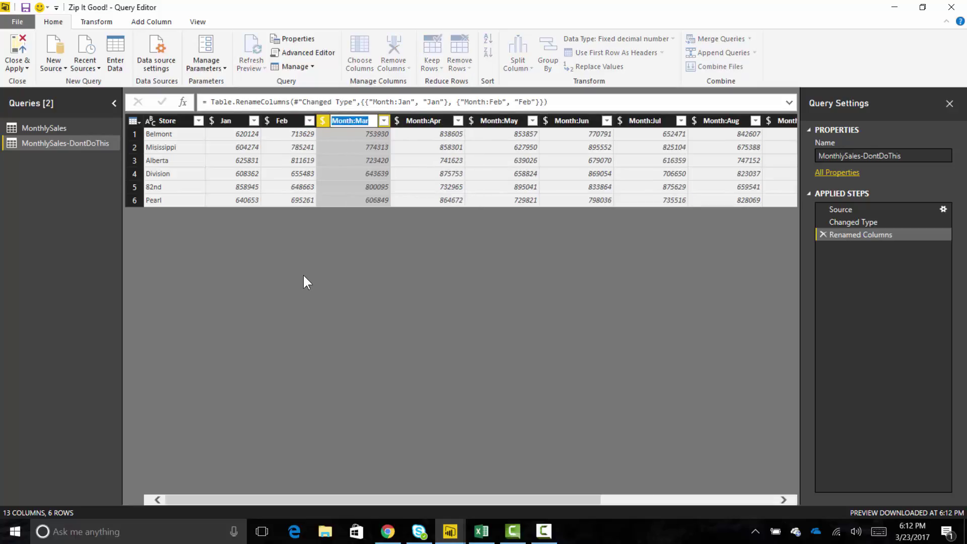
pyautogui.press('Right')
pyautogui.press('Left')
pyautogui.press('Left')
pyautogui.press('Left')
pyautogui.hotkey('shift', 'Home')
pyautogui.press('BackSpace')
pyautogui.press('Return')
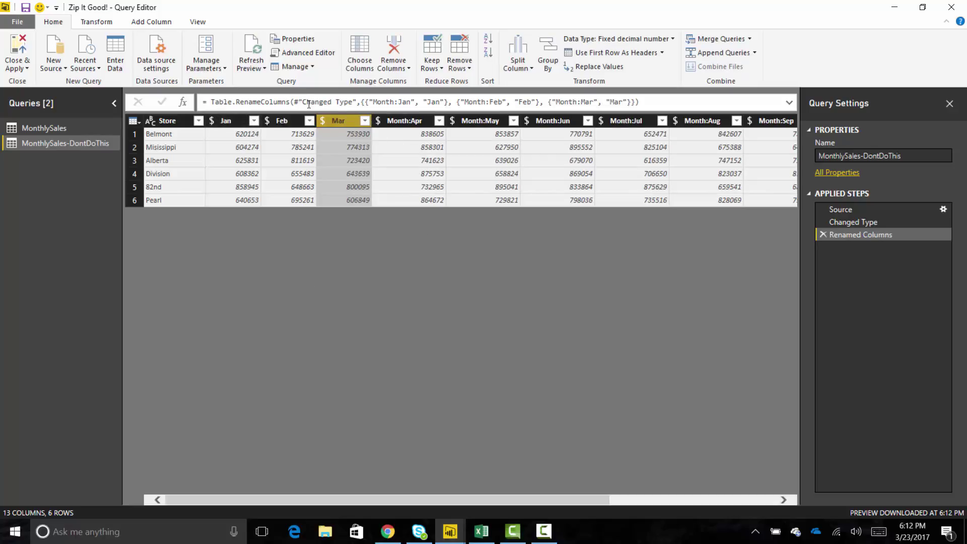
pyautogui.click(361, 102)
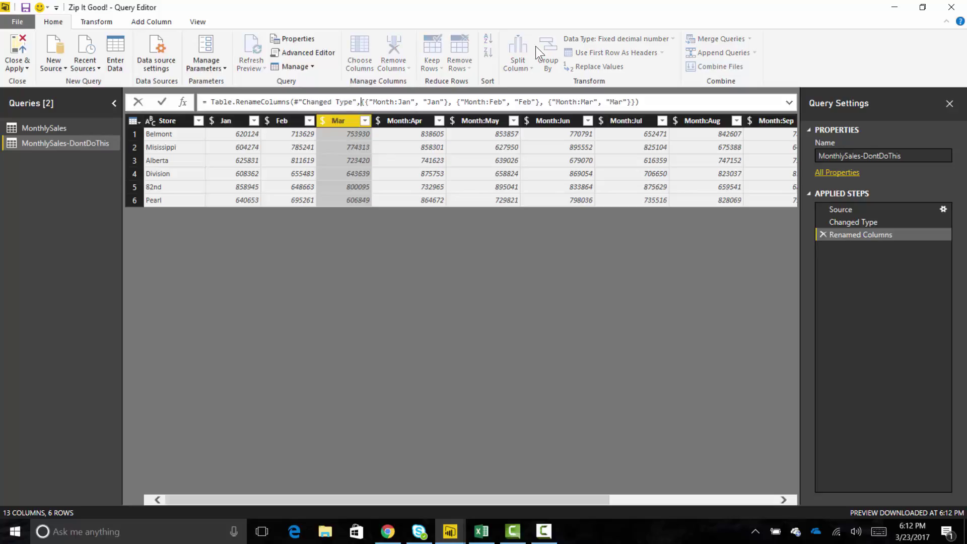
# Expand the formula bar and break Table.RenameColumns after Changed Type and the opening brace.
pyautogui.click(790, 102)
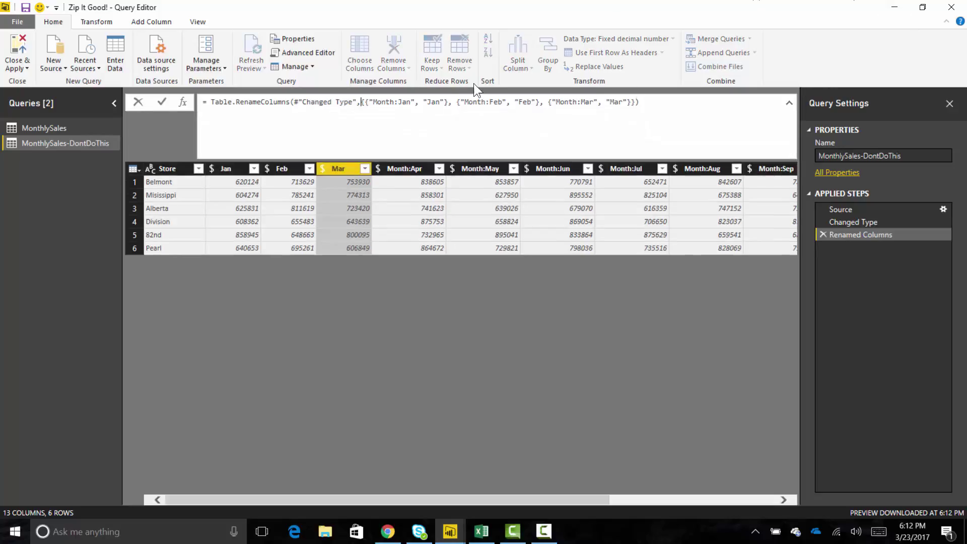
pyautogui.hotkey('shift', 'Return')
pyautogui.press('Right')
pyautogui.hotkey('shift', 'Return')
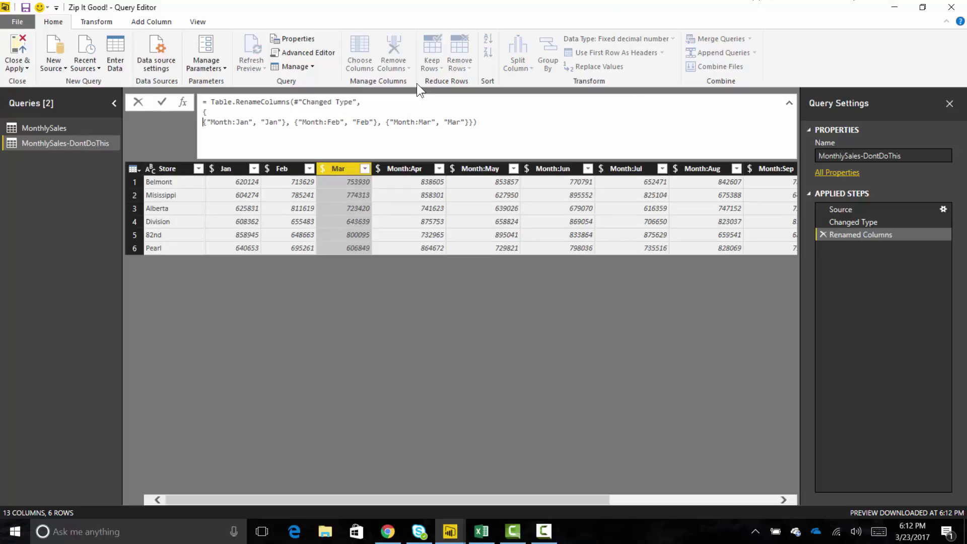
pyautogui.hotkey('shift', 'Return')
pyautogui.press('BackSpace')
pyautogui.press('Right')
pyautogui.press('Right')
pyautogui.press('Right')
pyautogui.press('Right')
pyautogui.press('Right')
pyautogui.press('Right')
pyautogui.press('Right')
pyautogui.press('Right')
pyautogui.press('Right')
pyautogui.press('Right')
pyautogui.press('Right')
pyautogui.press('Right')
pyautogui.press('Right')
pyautogui.press('Right')
pyautogui.press('Right')
pyautogui.press('Right')
pyautogui.press('Right')
pyautogui.press('Right')
pyautogui.press('Right')
pyautogui.press('Right')
# Put the Feb pair, Mar pair and closing brackets each on their own line.
pyautogui.press('Right')
pyautogui.hotkey('shift', 'Return')
pyautogui.press('Right')
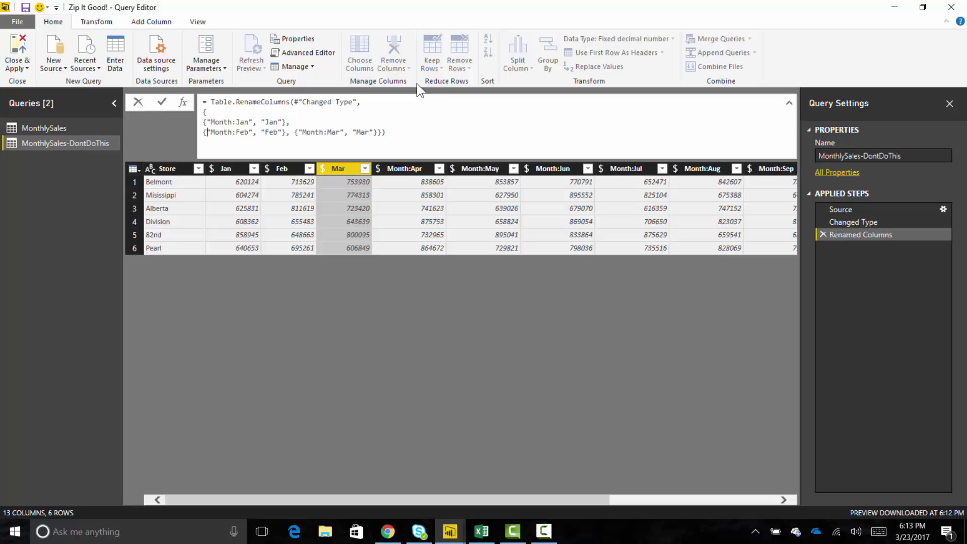
pyautogui.press('Right')
pyautogui.press('Right')
pyautogui.press('Right')
pyautogui.press('Right')
pyautogui.press('Right')
pyautogui.press('Right')
pyautogui.press('Right')
pyautogui.press('Right')
pyautogui.press('Right')
pyautogui.press('Right')
pyautogui.press('Right')
pyautogui.press('Right')
pyautogui.press('Right')
pyautogui.hotkey('shift', 'Return')
pyautogui.press('Right')
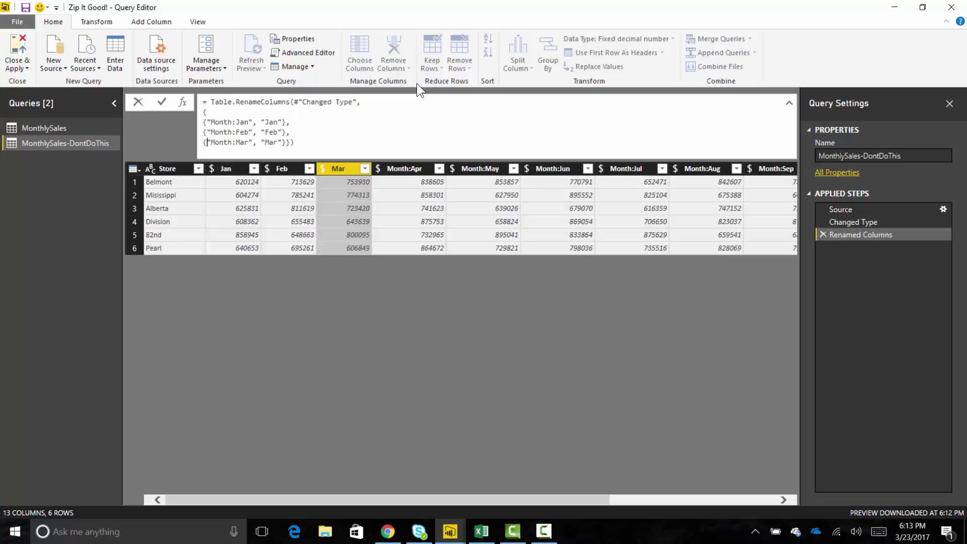
pyautogui.press('Right')
pyautogui.press('Right')
pyautogui.press('Right')
pyautogui.press('Right')
pyautogui.press('Right')
pyautogui.press('Right')
pyautogui.press('Right')
pyautogui.hotkey('shift', 'Return')
pyautogui.press('Up')
pyautogui.press('Up')
pyautogui.press('Up')
pyautogui.press('Right')
pyautogui.press('Right')
pyautogui.press('Right')
pyautogui.press('Right')
pyautogui.press('Right')
pyautogui.press('Right')
pyautogui.press('Right')
pyautogui.press('Right')
pyautogui.press('Right')
pyautogui.press('Right')
pyautogui.press('Right')
pyautogui.press('Right')
pyautogui.press('Right')
pyautogui.click(212, 122)
# Duplicate the MonthlySales query.
pyautogui.click(54, 124)
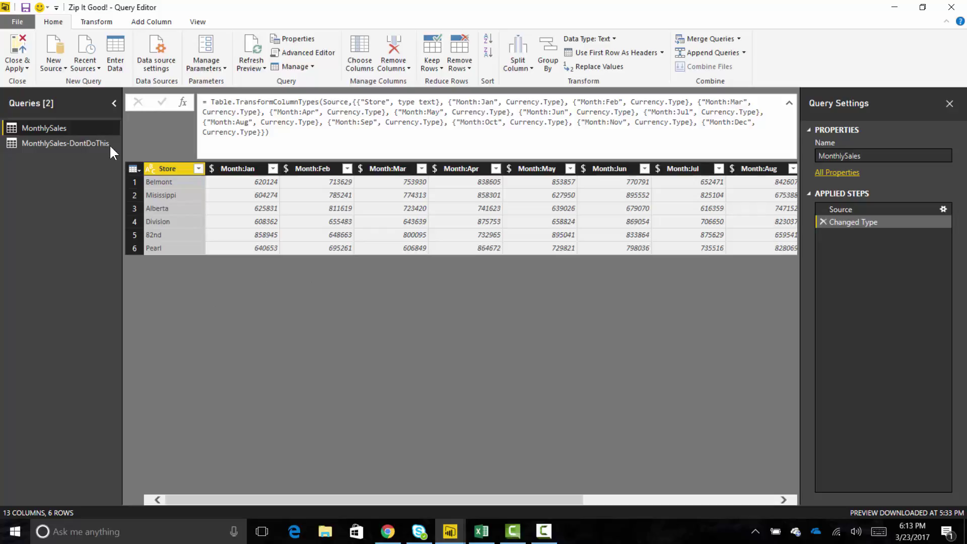
pyautogui.rightClick(68, 129)
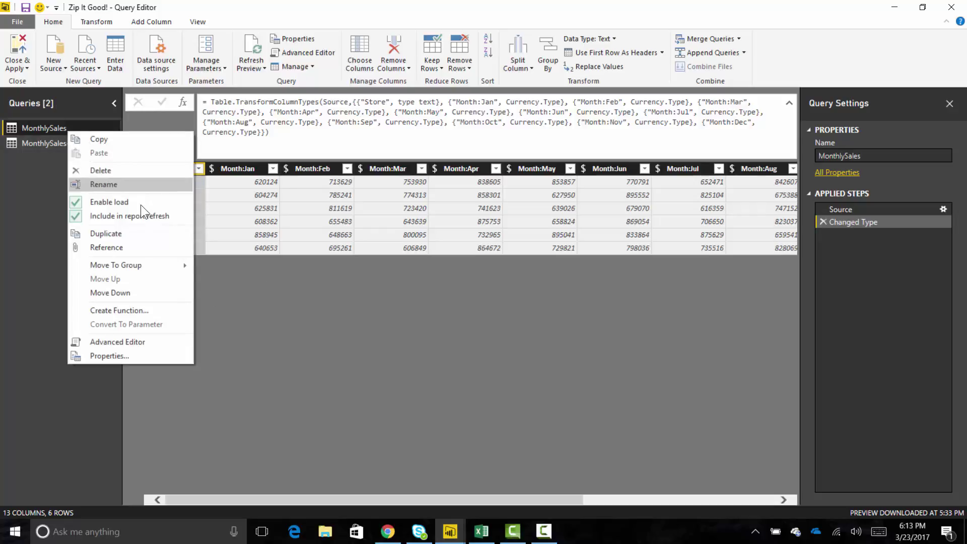
pyautogui.click(106, 233)
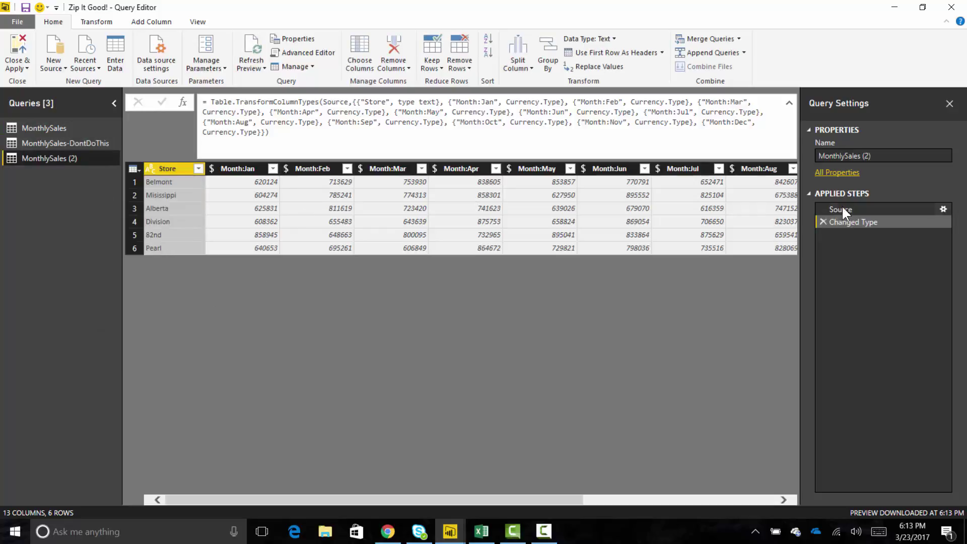
# Name the duplicated query OldNames in the Query Settings Name box.
pyautogui.click(874, 155)
pyautogui.press('BackSpace')
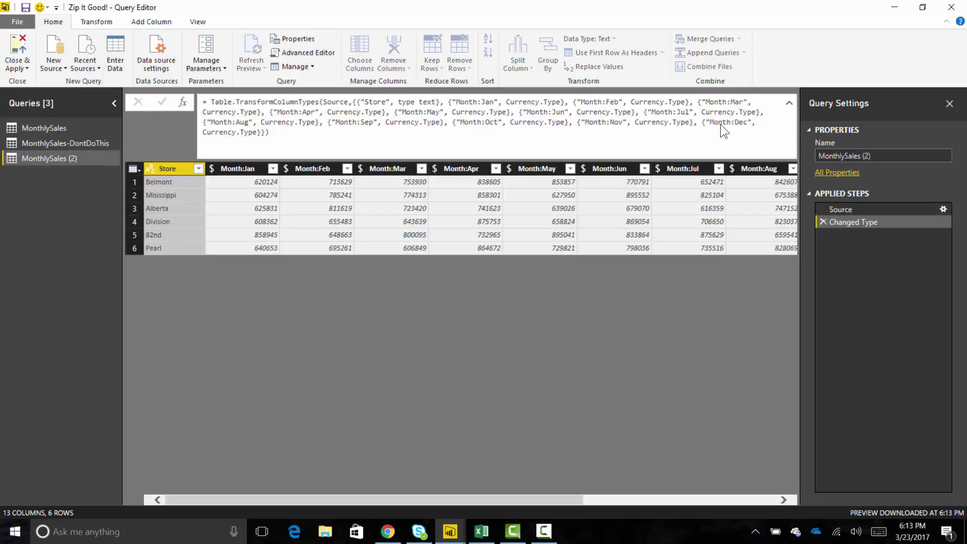
pyautogui.hotkey('ctrl', 'a')
pyautogui.write('OldNames')
pyautogui.press('Return')
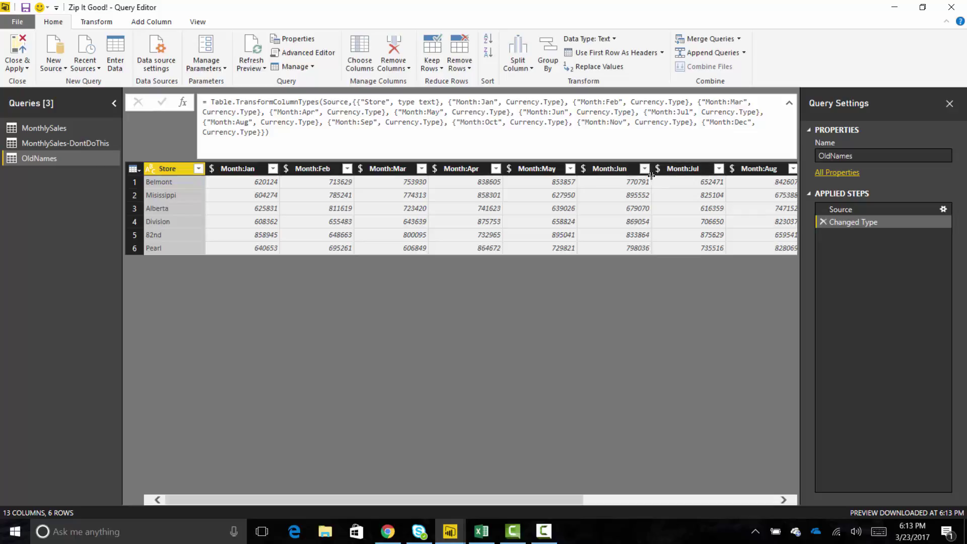
pyautogui.rightClick(849, 222)
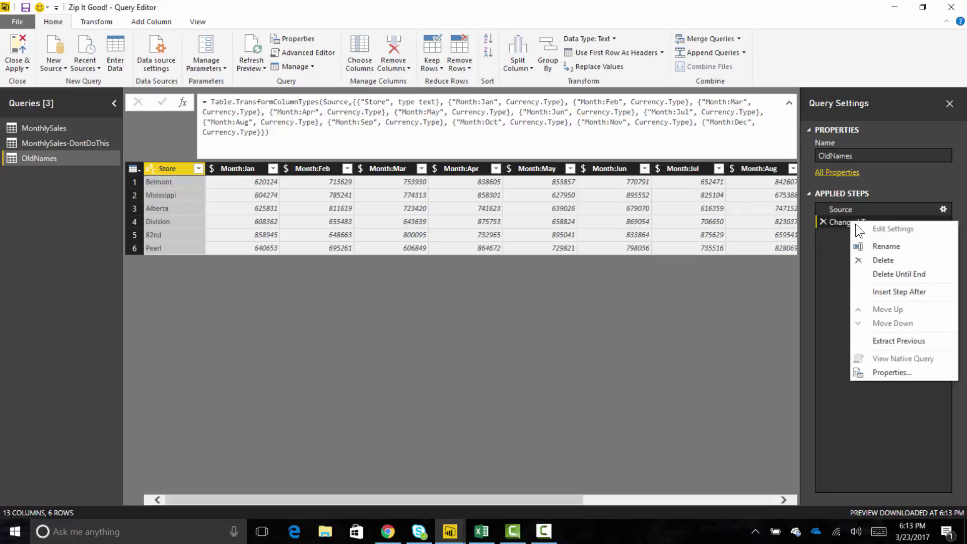
# Insert a Custom1 step after Changed Type with = Table.ColumnNames(#"Changed Type") and check its list.
pyautogui.click(880, 291)
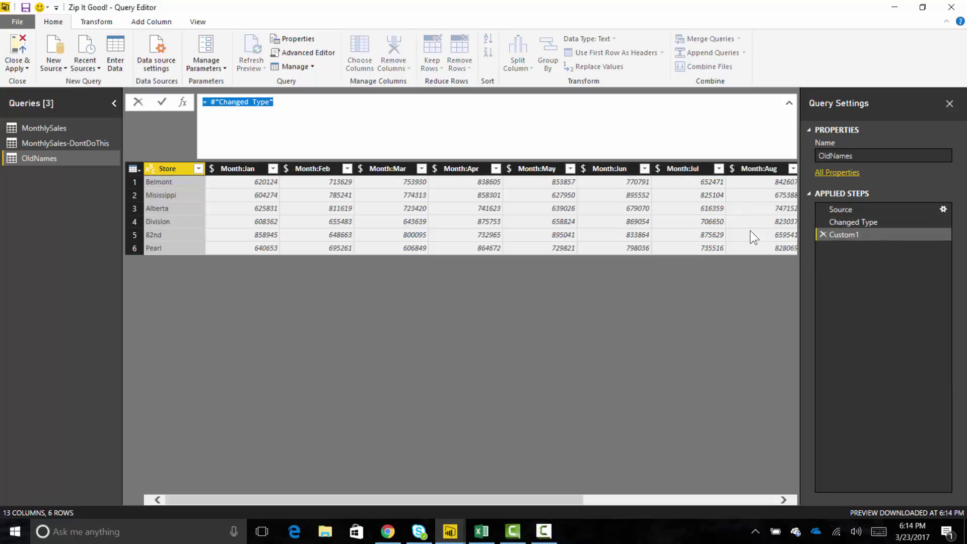
pyautogui.press('End')
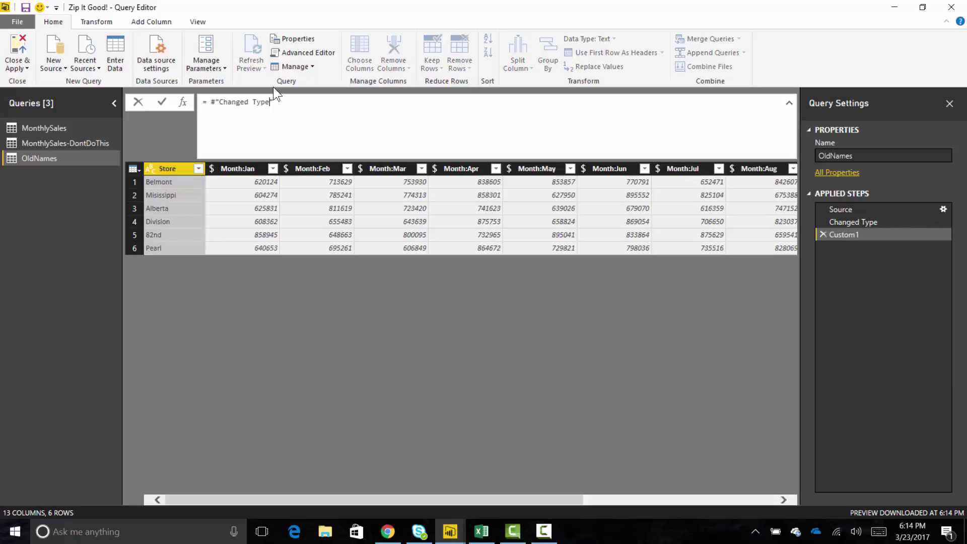
pyautogui.press('Left')
pyautogui.press('Left')
pyautogui.press('Left')
pyautogui.press('Left')
pyautogui.press('Left')
pyautogui.press('Left')
pyautogui.press('Left')
pyautogui.press('Left')
pyautogui.press('Left')
pyautogui.press('Left')
pyautogui.write('Table')
pyautogui.write('.Column')
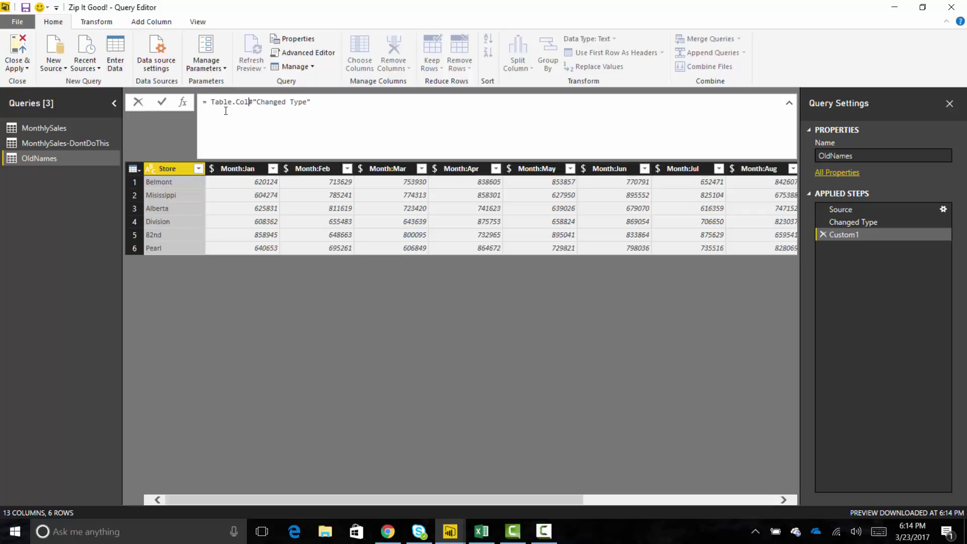
pyautogui.write('Names(')
pyautogui.press('End')
pyautogui.write(')')
pyautogui.press('Return')
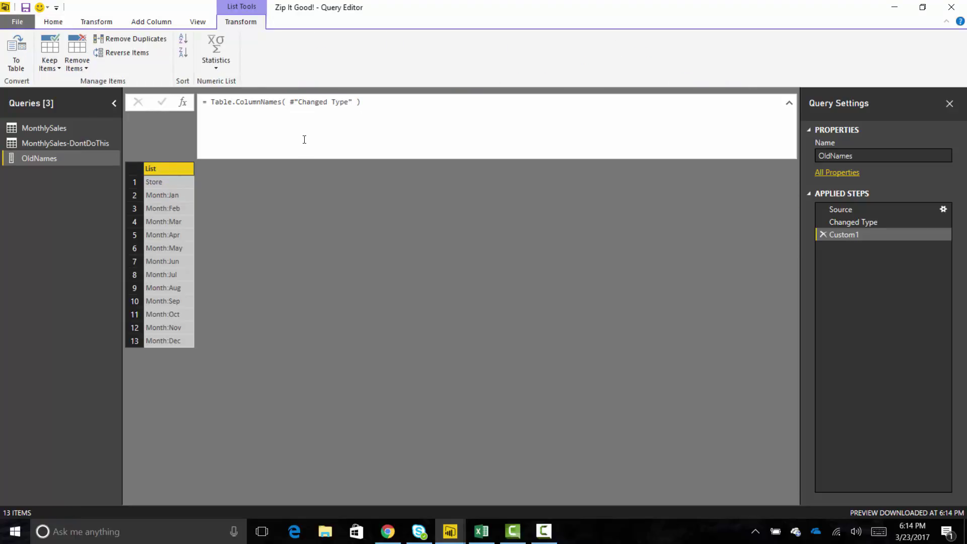
pyautogui.click(829, 221)
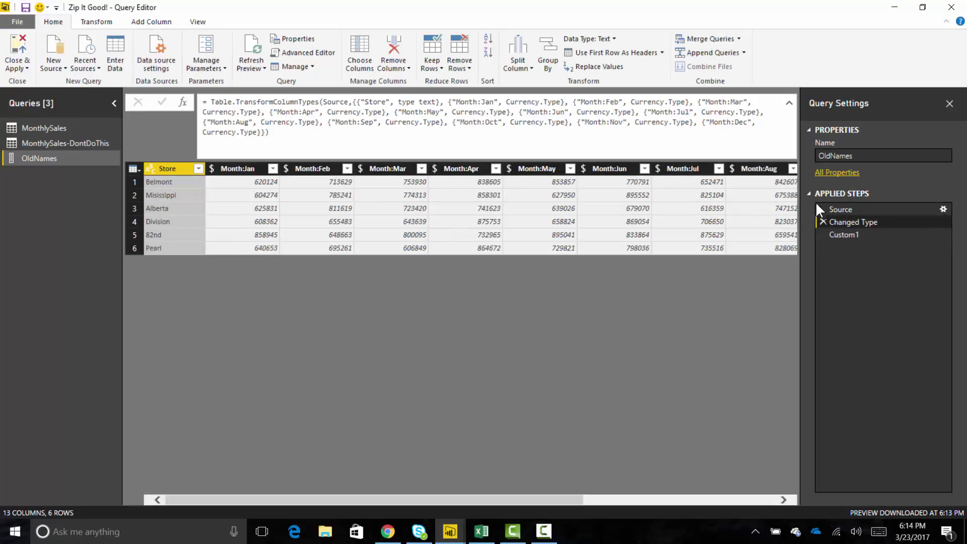
pyautogui.click(842, 235)
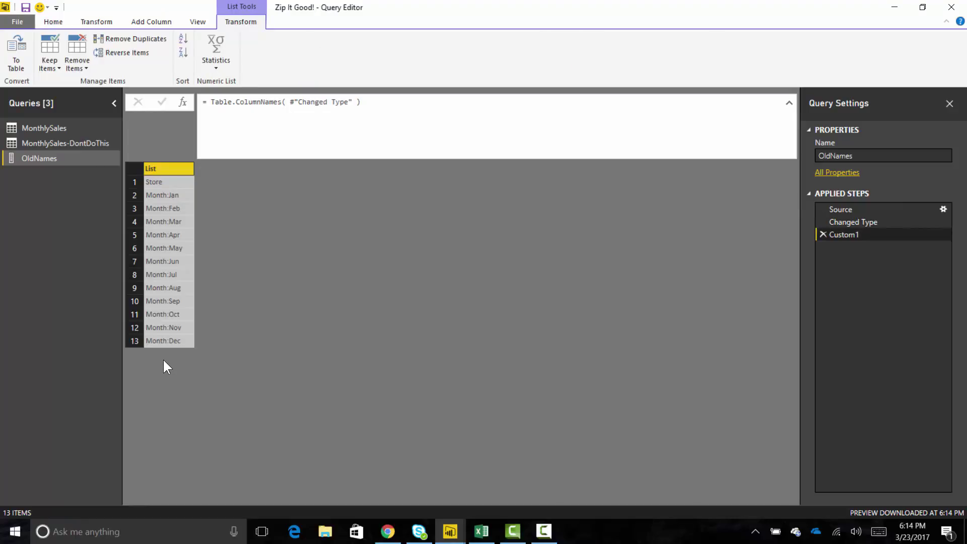
# Check the Excel month sheet, then duplicate the OldNames query.
pyautogui.click(482, 531)
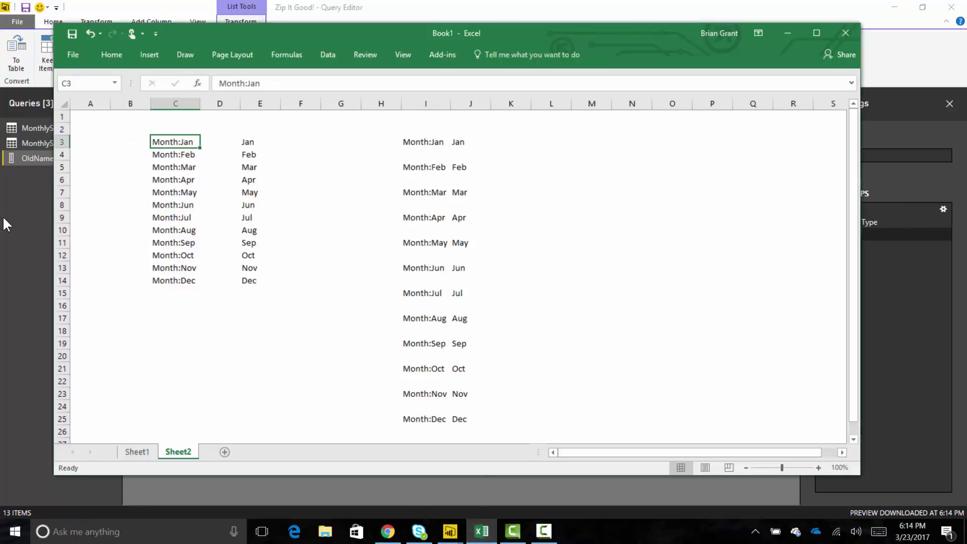
pyautogui.click(15, 179)
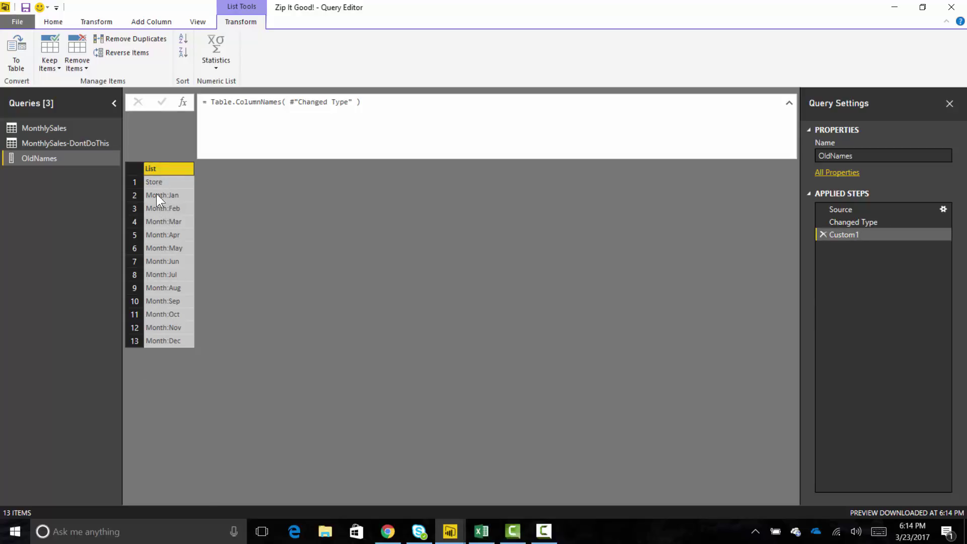
pyautogui.rightClick(53, 157)
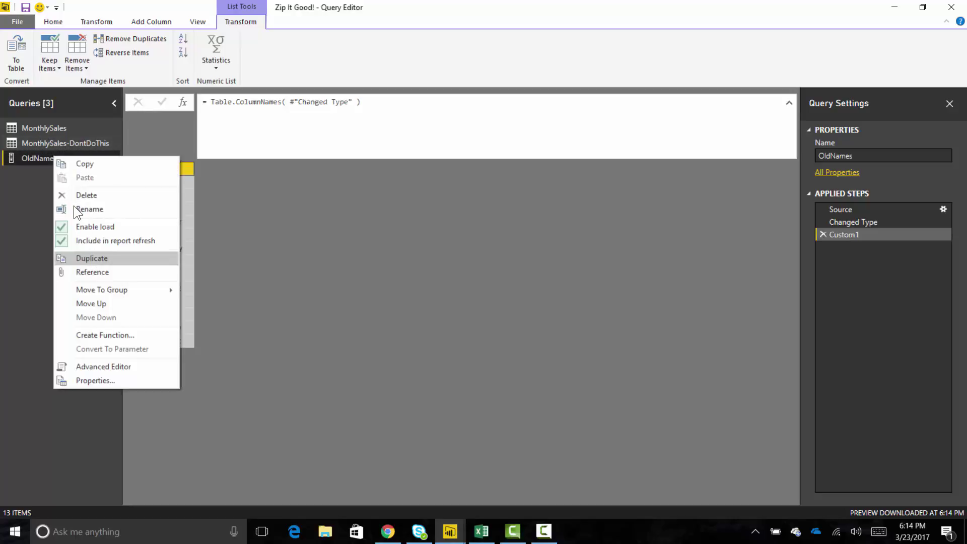
pyautogui.click(92, 258)
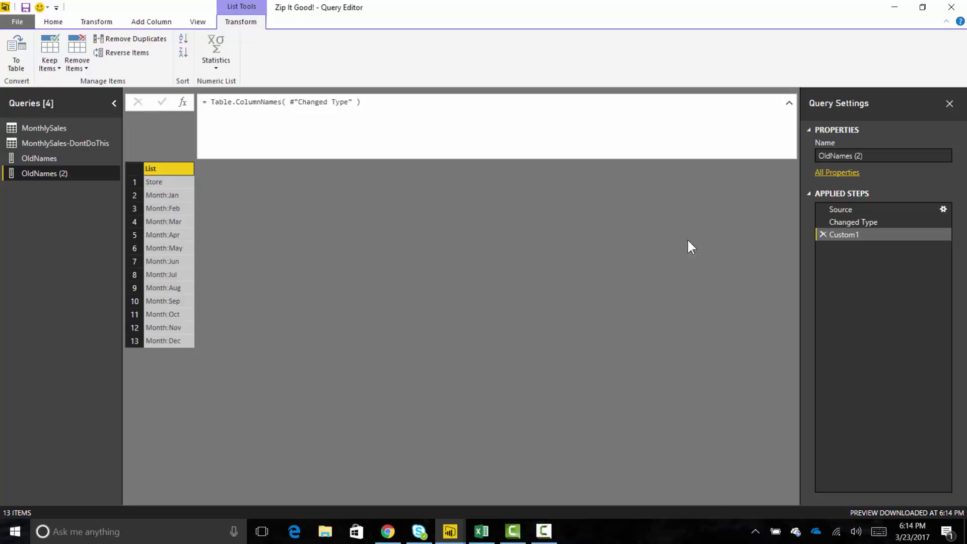
# Add a step after Custom1: List.Transform(Custom1, each Text.Replace(_, "Month:", "")).
pyautogui.rightClick(857, 234)
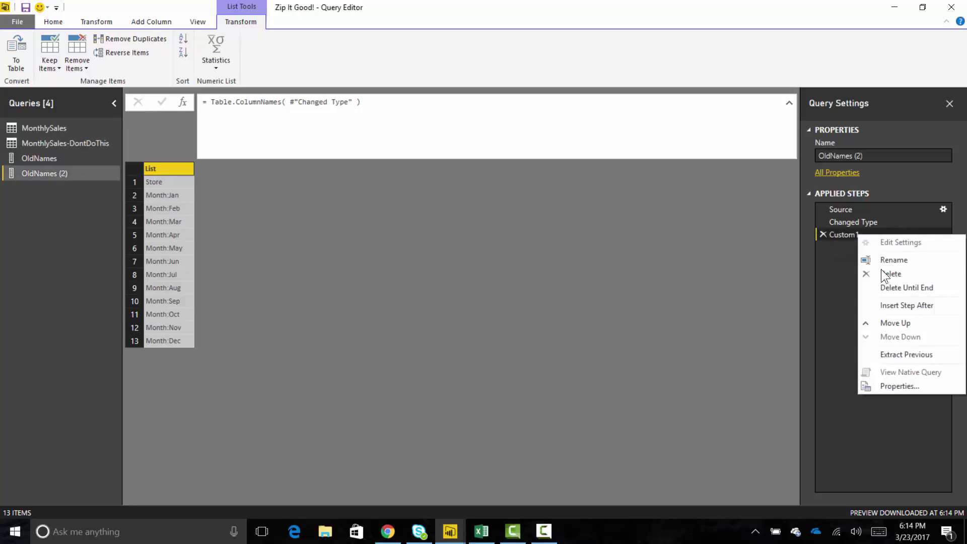
pyautogui.click(894, 304)
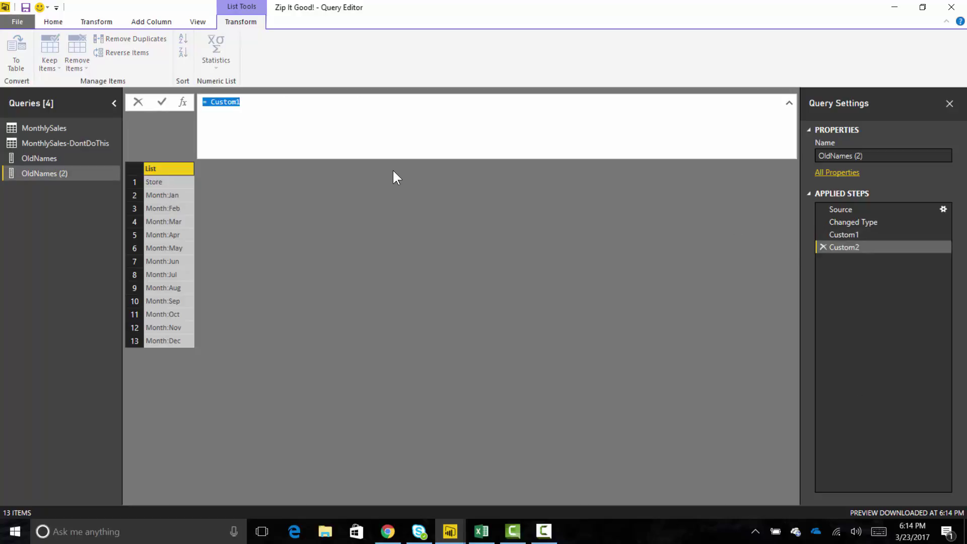
pyautogui.write('List.Transo')
pyautogui.press('BackSpace')
pyautogui.write('form(')
pyautogui.press('Escape')
pyautogui.write('List.Transf')
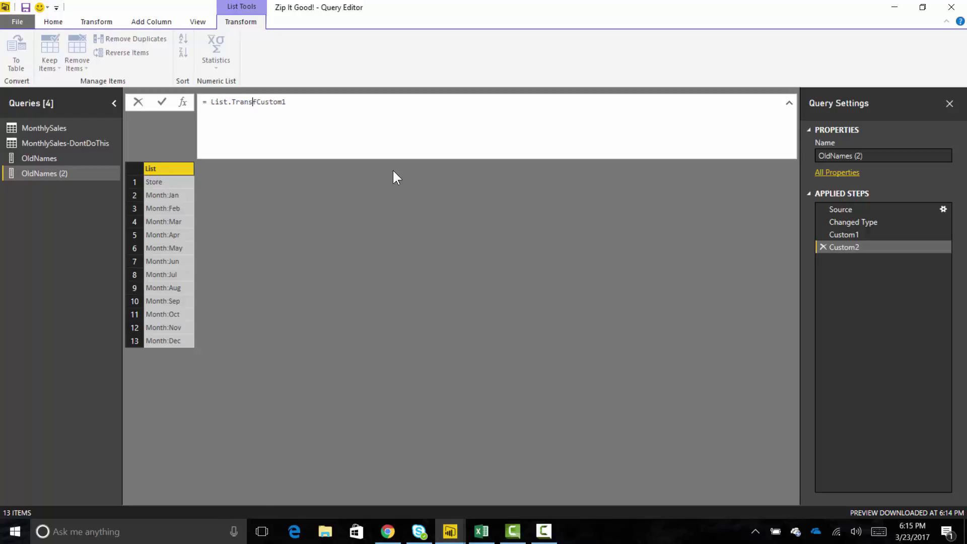
pyautogui.write('orm(')
pyautogui.press('End')
pyautogui.write(', each Text.Replace')
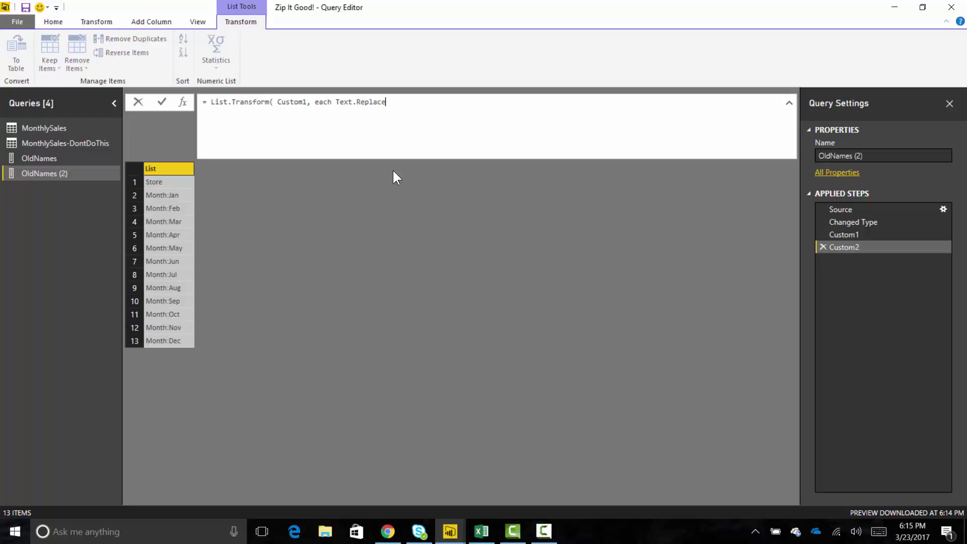
pyautogui.write('( _ , "Month:", "" ) )')
pyautogui.press('Return')
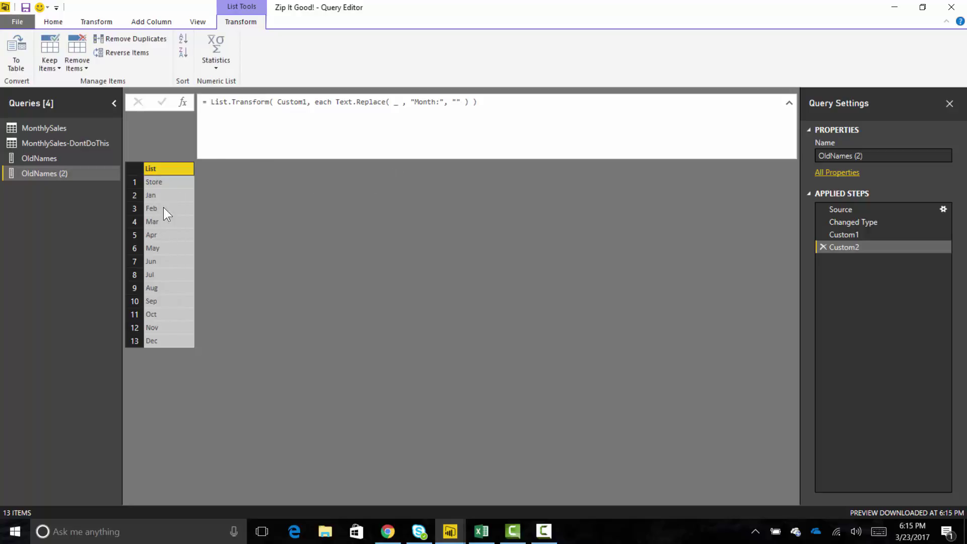
# Enter NewNames as the OldNames (2) query's name in Query Settings.
pyautogui.click(846, 156)
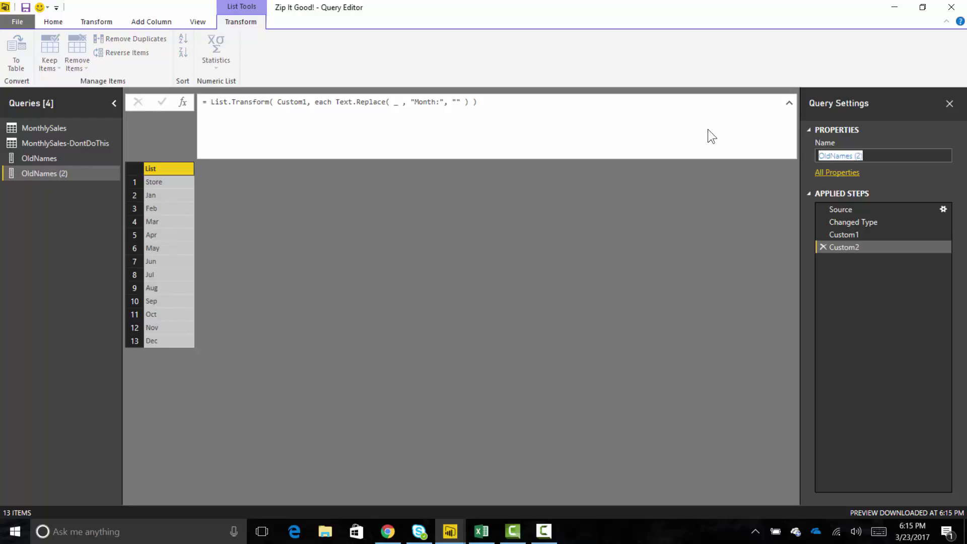
pyautogui.write('Month')
pyautogui.press('BackSpace')
pyautogui.press('BackSpace')
pyautogui.press('BackSpace')
pyautogui.press('BackSpace')
pyautogui.press('BackSpace')
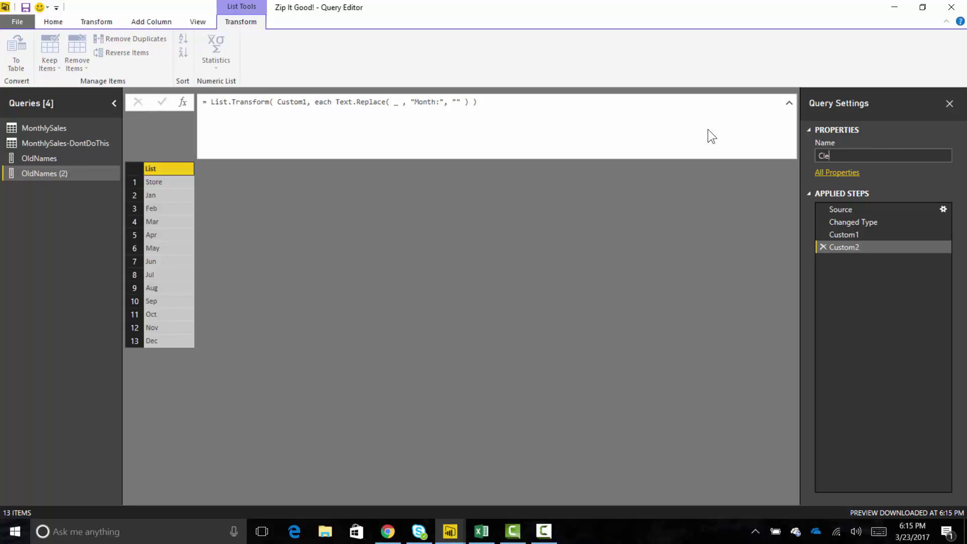
pyautogui.write('NewNames')
pyautogui.press('Return')
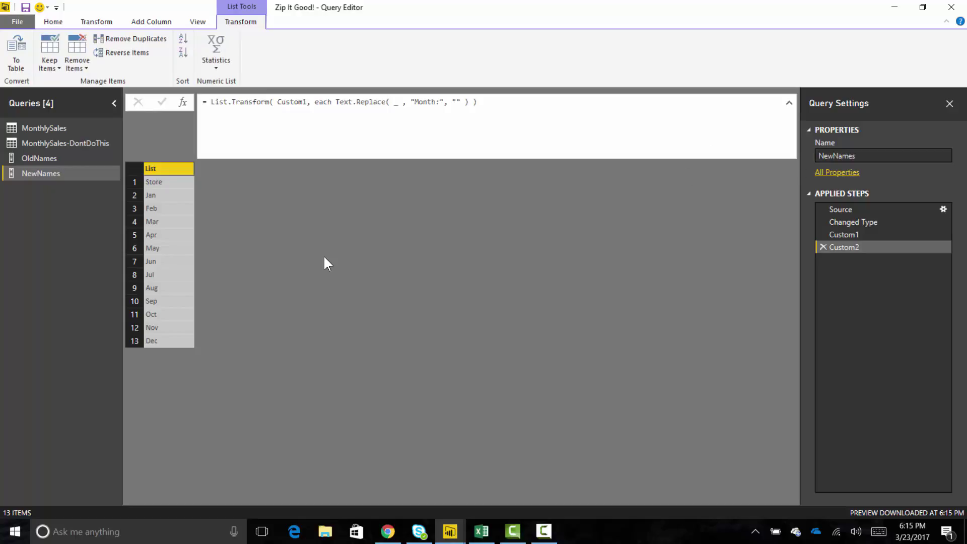
# Create a new query referencing OldNames, then review OldNames, NewNames and OldNames (2).
pyautogui.rightClick(43, 157)
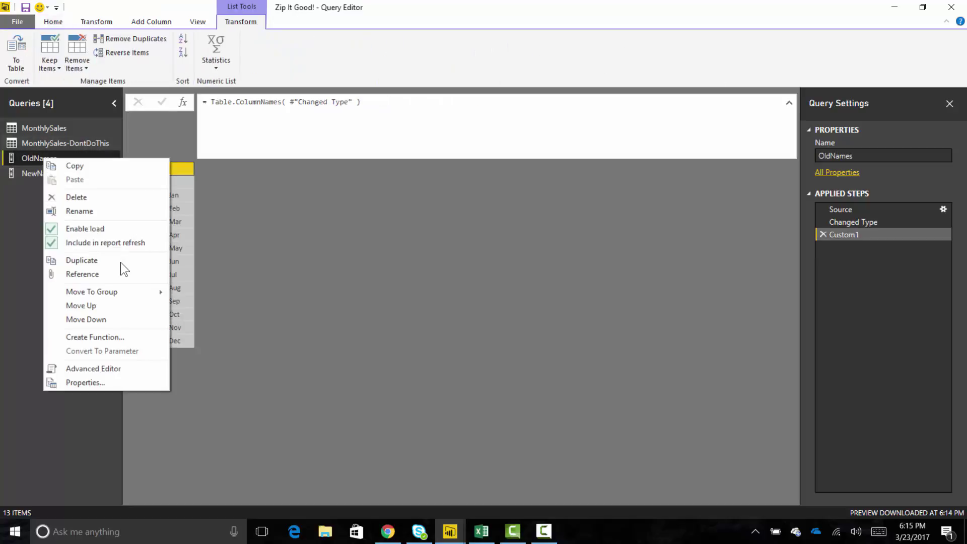
pyautogui.press('Escape')
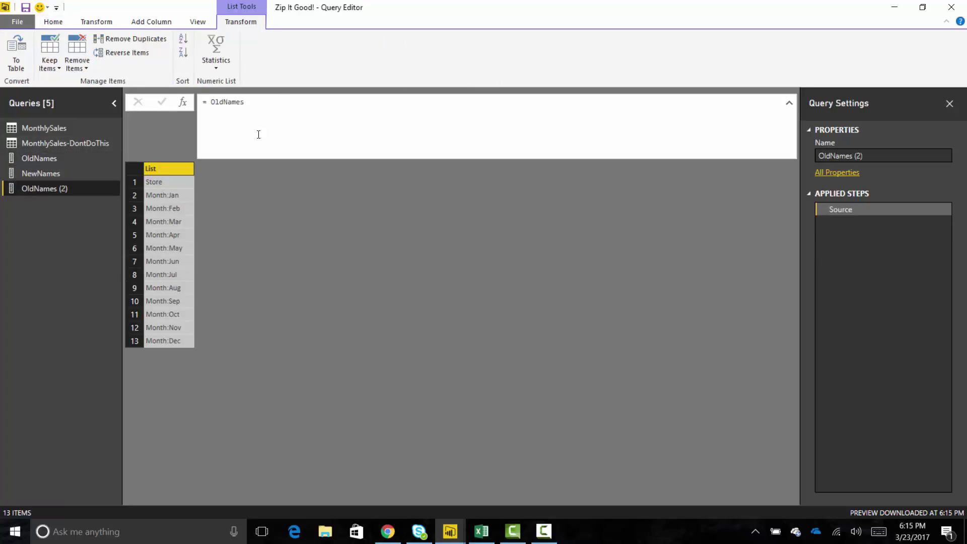
pyautogui.click(279, 106)
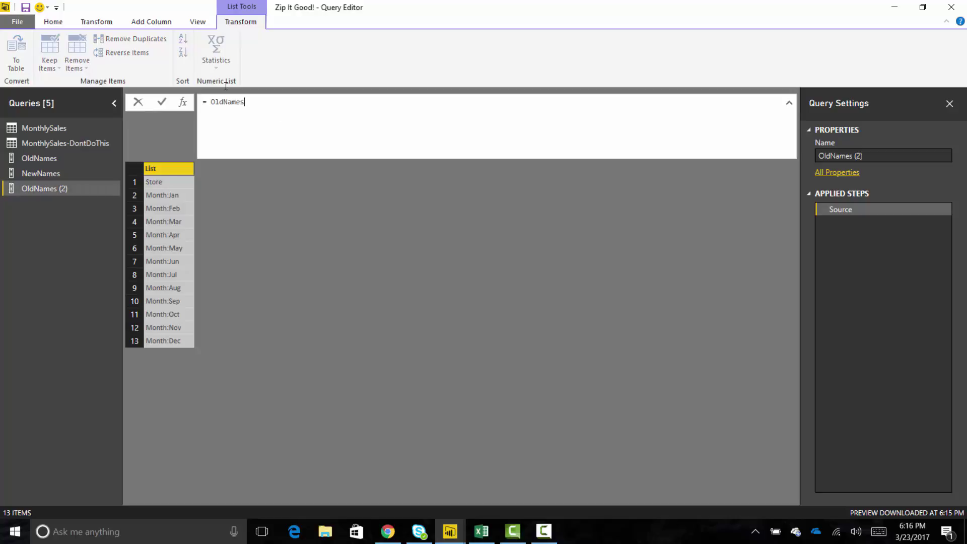
pyautogui.press('Left')
pyautogui.press('Left')
pyautogui.press('Left')
pyautogui.press('Left')
pyautogui.press('Left')
pyautogui.press('Escape')
pyautogui.click(55, 158)
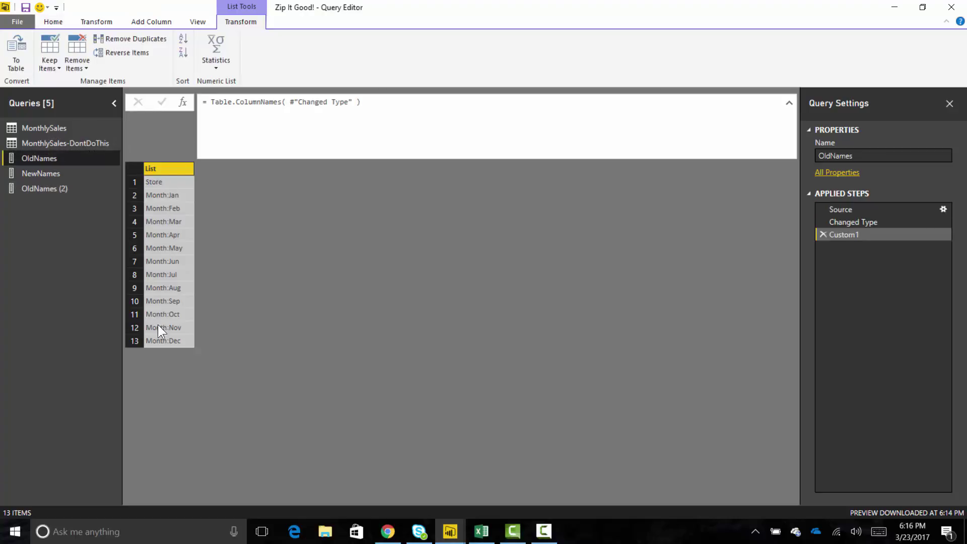
pyautogui.click(36, 173)
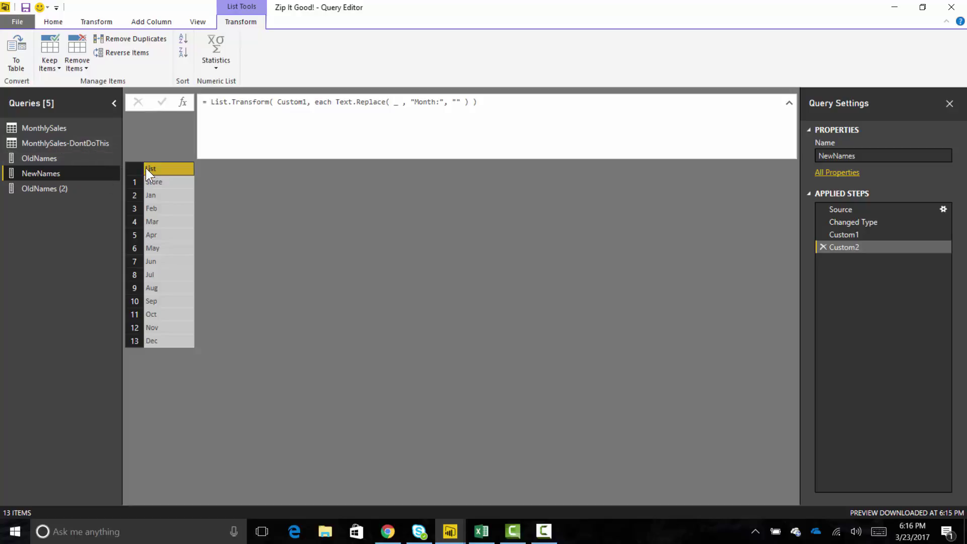
pyautogui.click(32, 191)
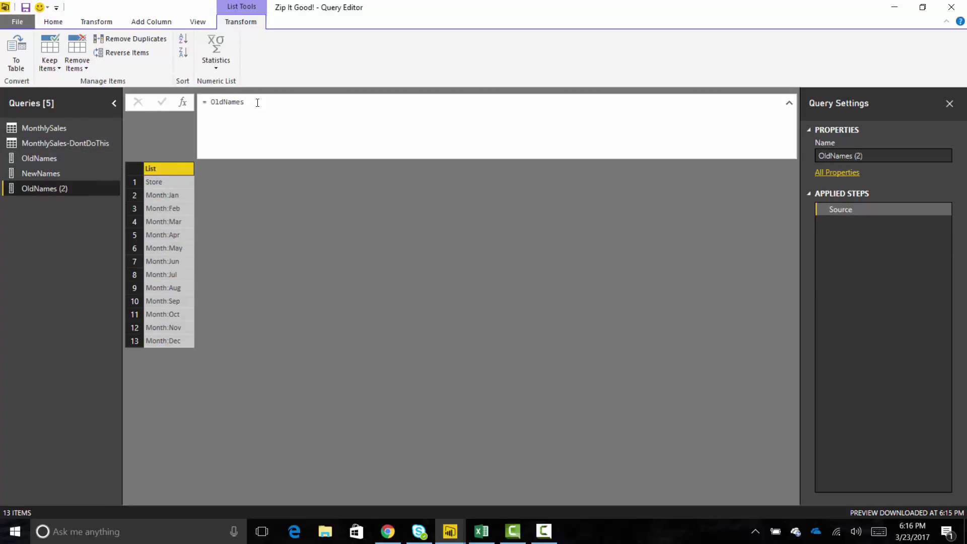
# Change the OldNames (2) formula to = { OldNames, NewNames }.
pyautogui.click(210, 102)
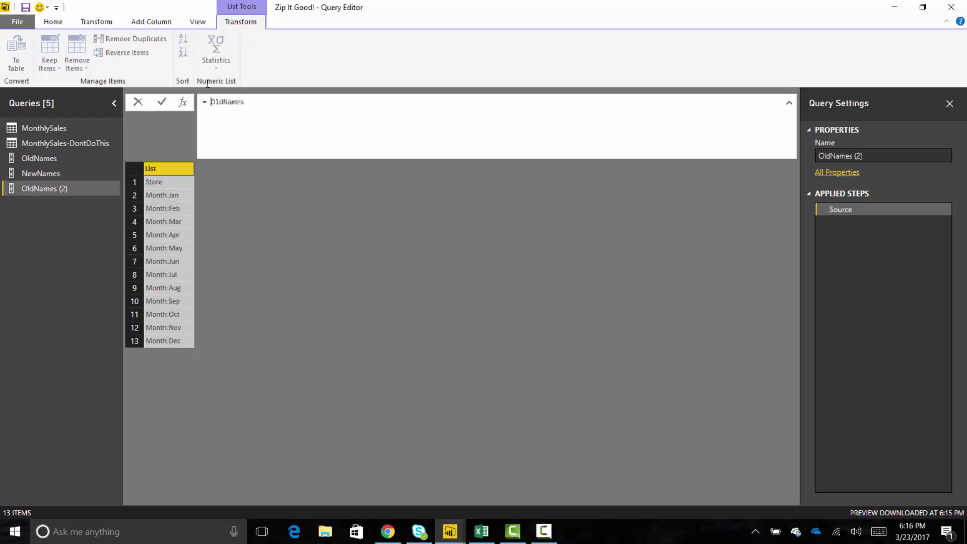
pyautogui.write('{')
pyautogui.press('Right')
pyautogui.press('Right')
pyautogui.press('Right')
pyautogui.press('Right')
pyautogui.press('Right')
pyautogui.press('Right')
pyautogui.press('Right')
pyautogui.press('Right')
pyautogui.write(', NewNames }')
pyautogui.press('Return')
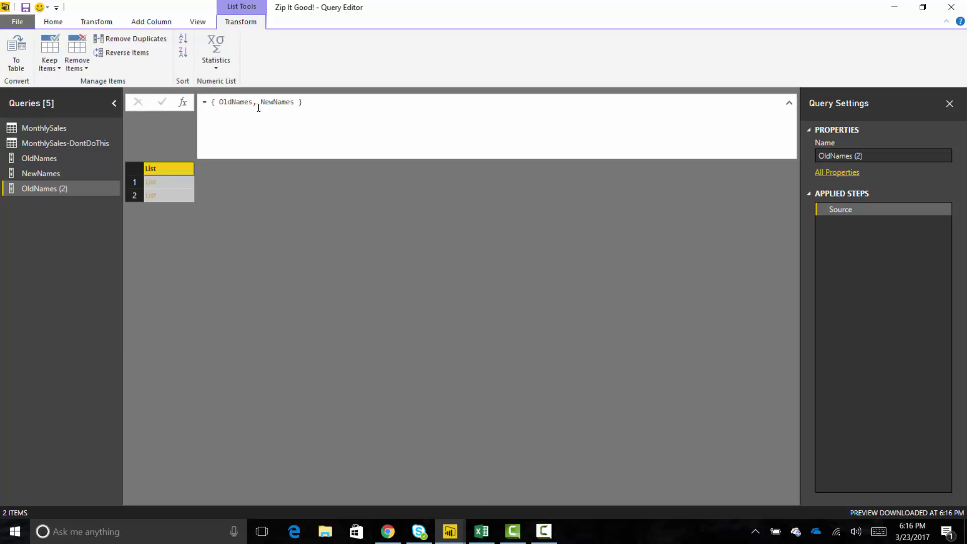
# Preview both inner name lists, enlarging the preview area to show every name.
pyautogui.click(178, 181)
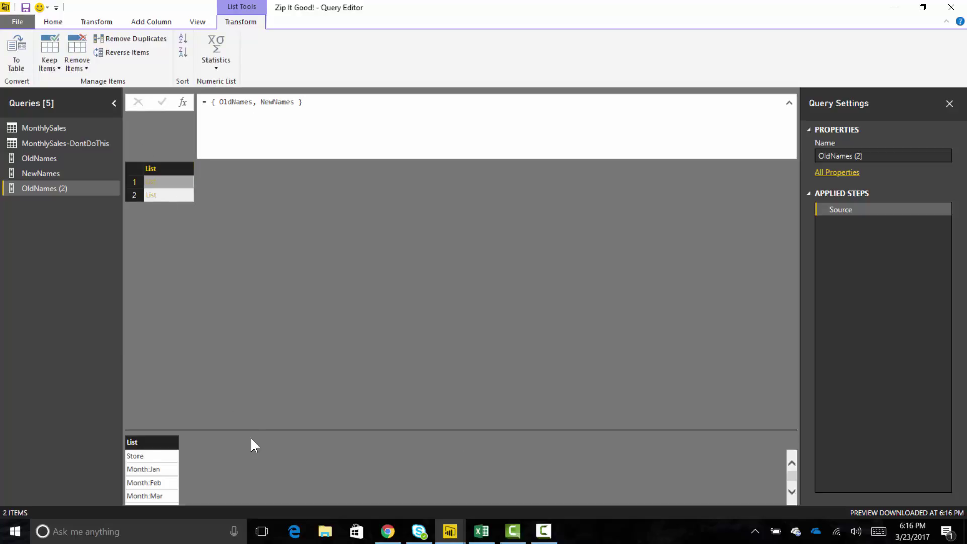
pyautogui.moveTo(249, 428); pyautogui.dragTo(203, 309)
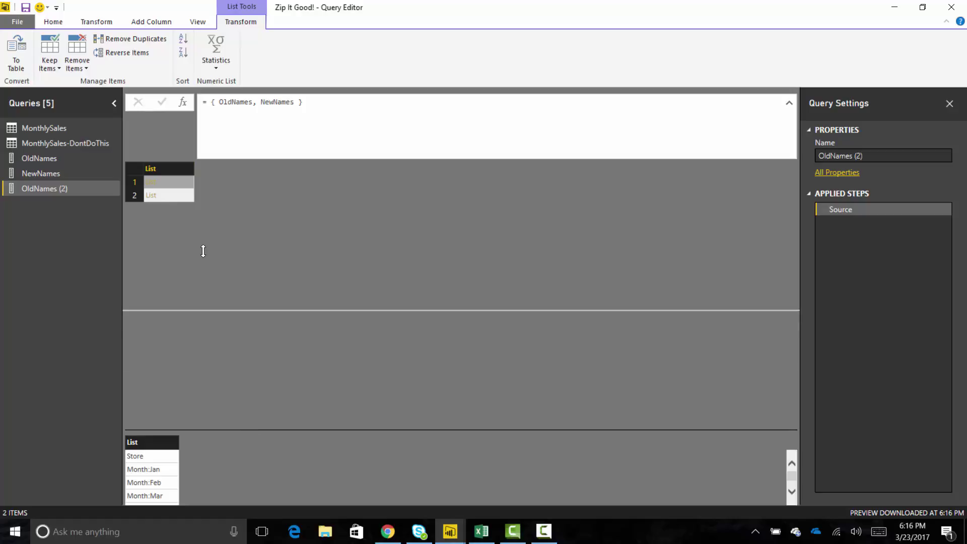
pyautogui.click(171, 195)
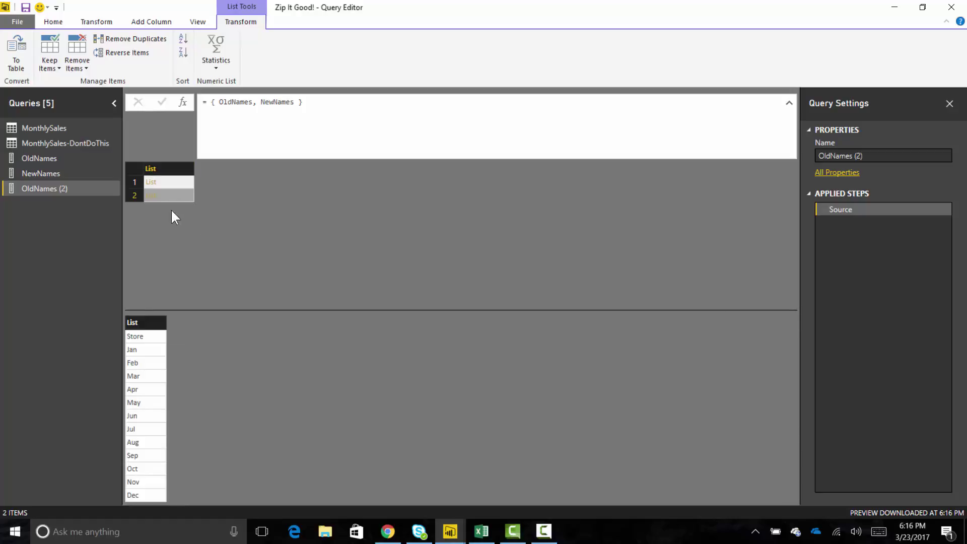
pyautogui.moveTo(209, 231); pyautogui.dragTo(211, 228)
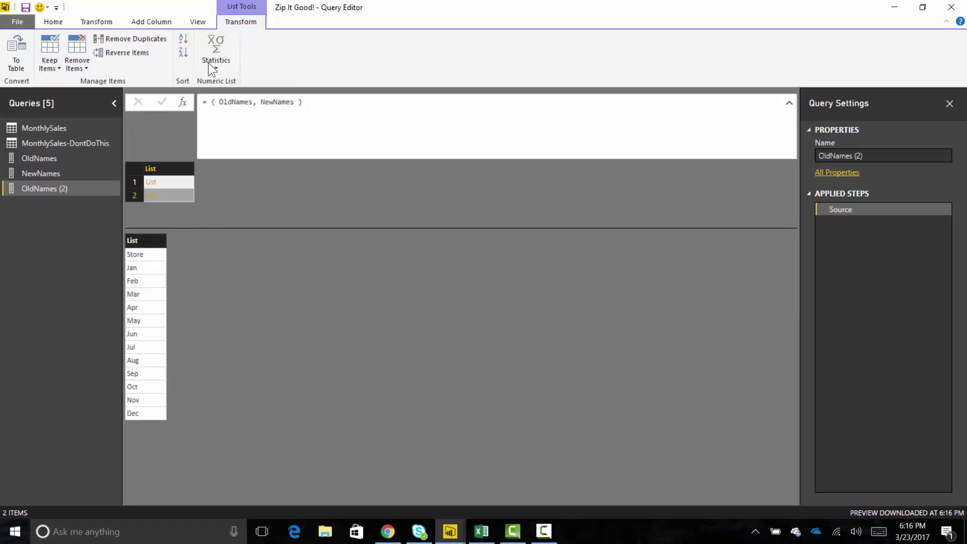
pyautogui.click(211, 101)
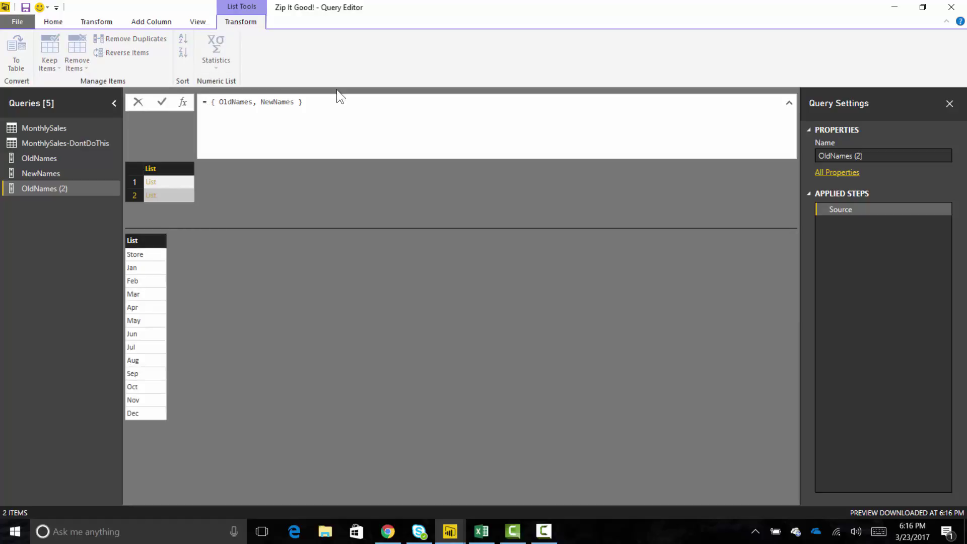
# Wrap the formula as List.Zip( { OldNames, NewNames } ) and preview the Jan–Apr name pairs.
pyautogui.write('List.Zip(')
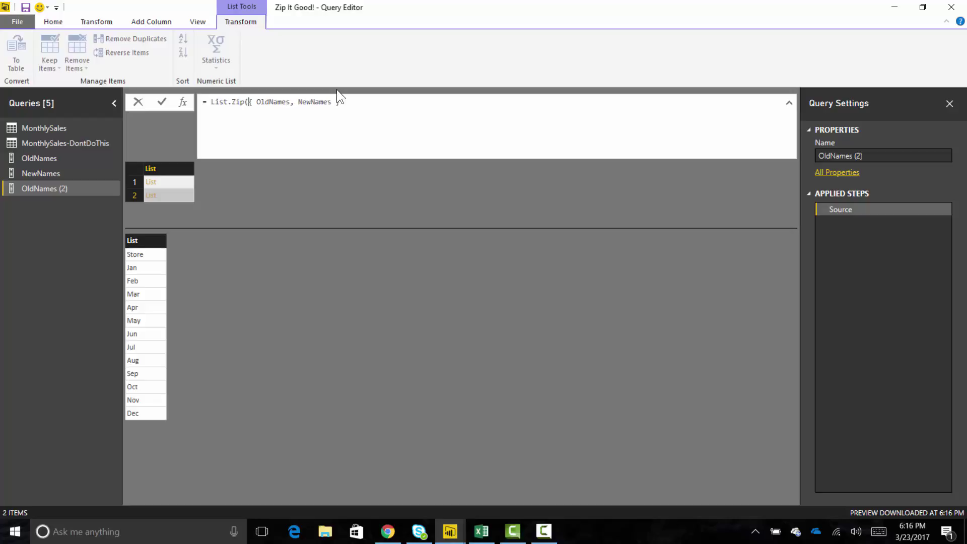
pyautogui.press('Right')
pyautogui.press('Right')
pyautogui.press('Right')
pyautogui.press('Right')
pyautogui.press('Right')
pyautogui.press('Right')
pyautogui.press('Right')
pyautogui.press('Right')
pyautogui.press('Right')
pyautogui.press('Right')
pyautogui.press('Right')
pyautogui.press('Right')
pyautogui.press('Right')
pyautogui.press('Right')
pyautogui.press('Return')
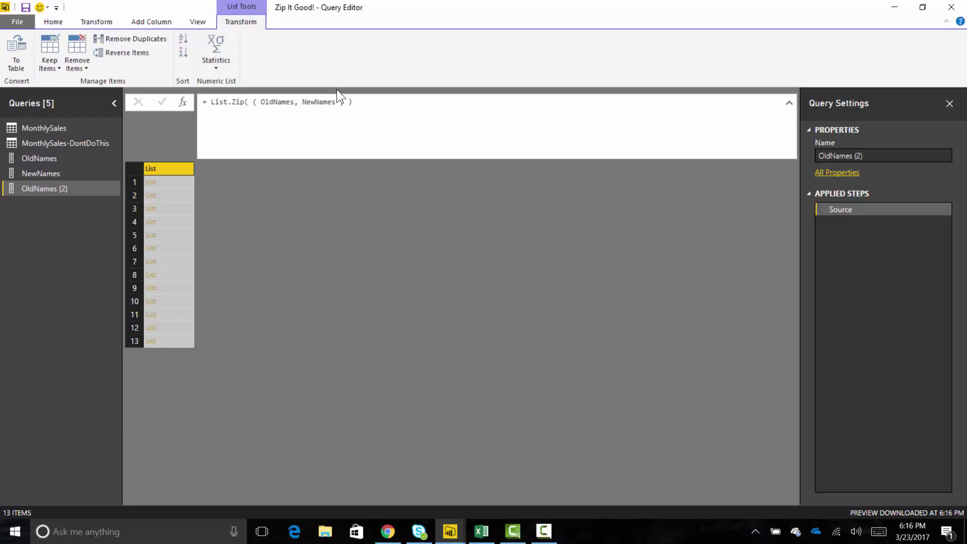
pyautogui.click(173, 191)
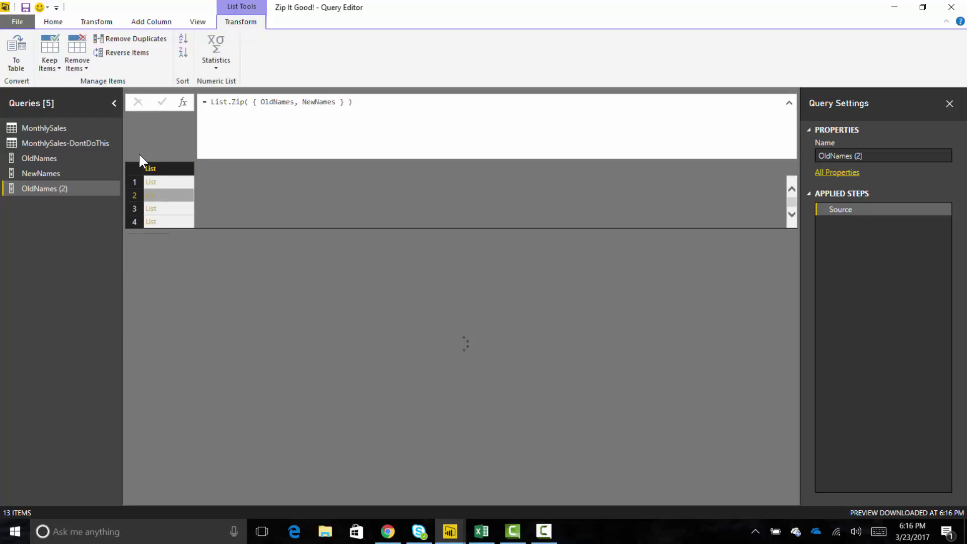
pyautogui.click(170, 209)
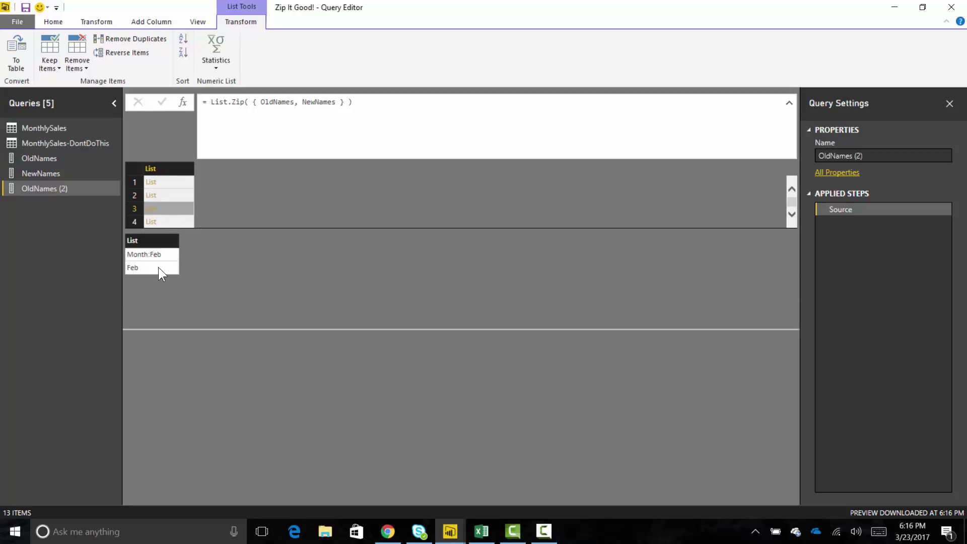
pyautogui.click(175, 222)
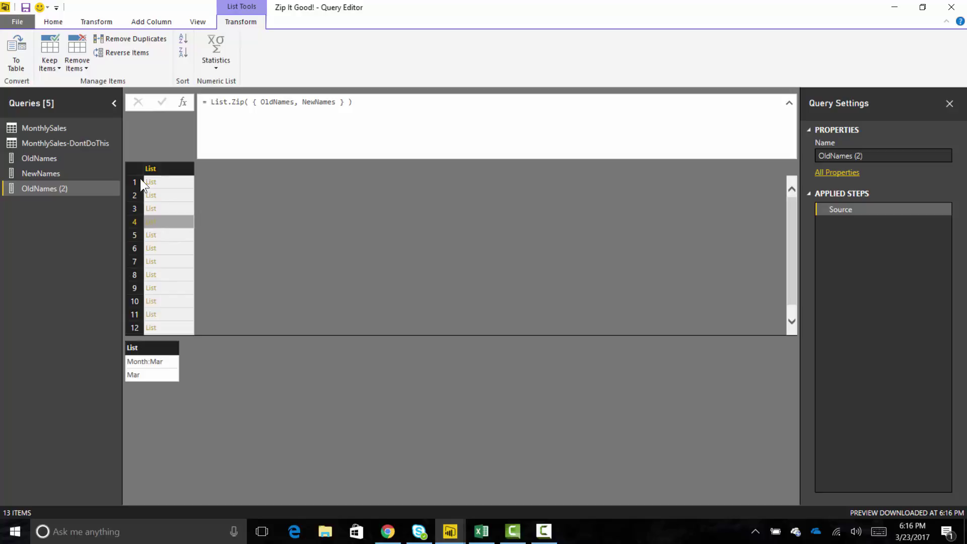
pyautogui.click(176, 235)
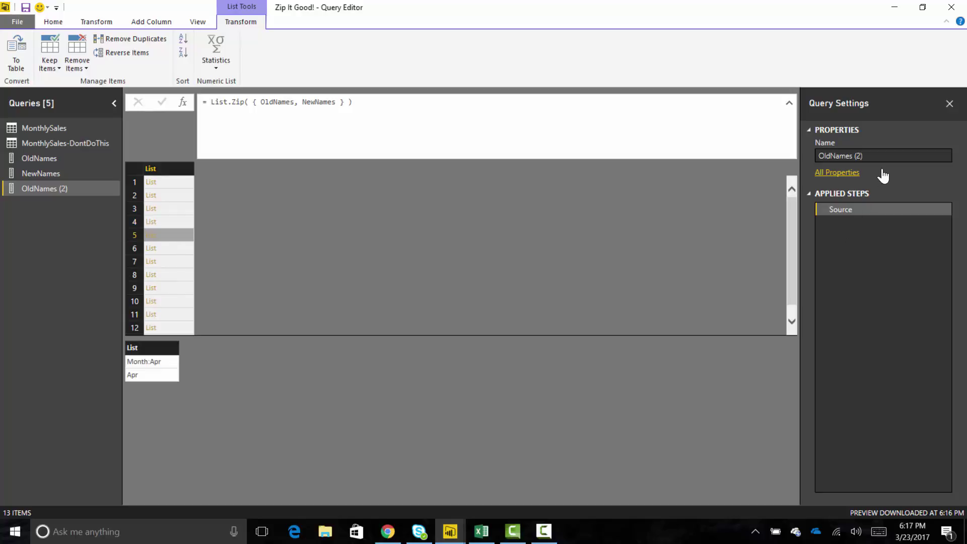
# Rename the query Zipped and open the MonthlySales query.
pyautogui.click(871, 156)
pyautogui.write('Zip')
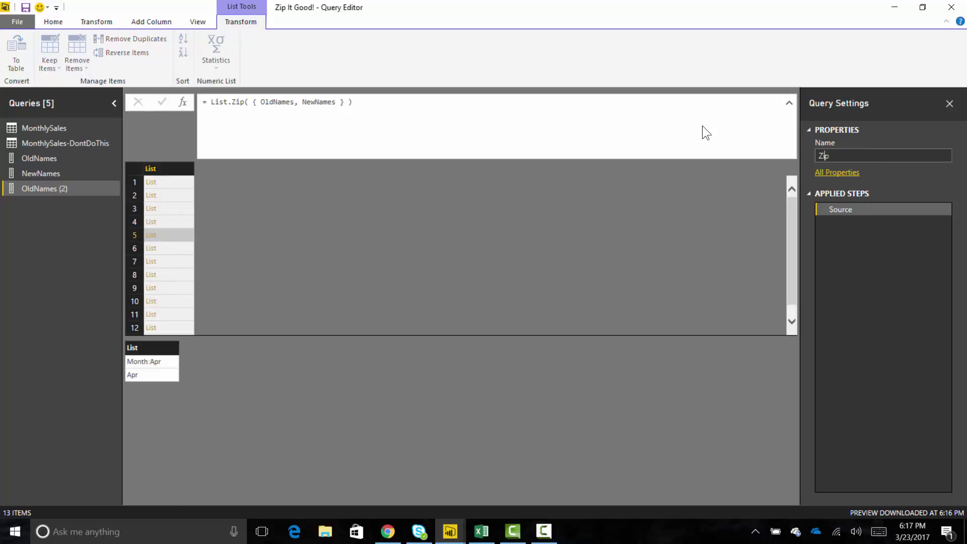
pyautogui.write('ped')
pyautogui.press('Return')
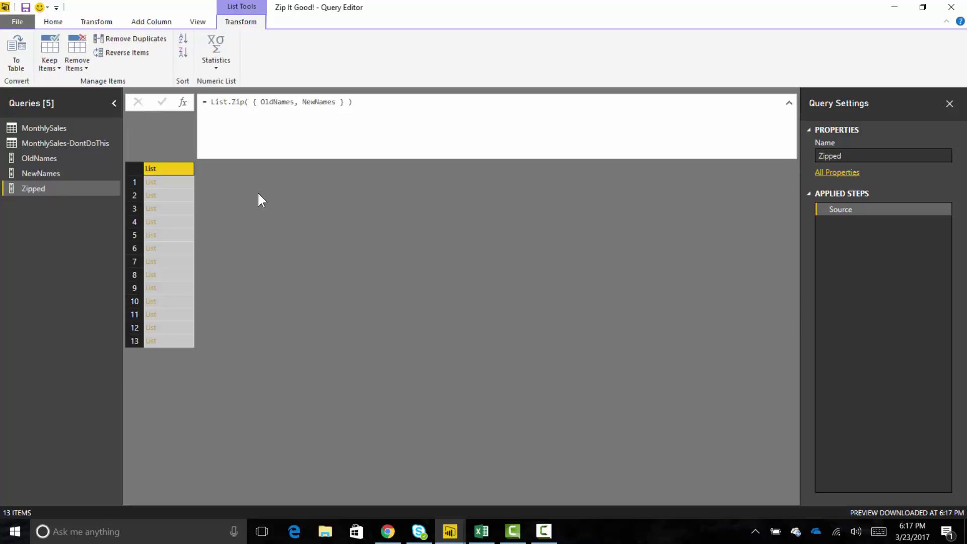
pyautogui.click(51, 128)
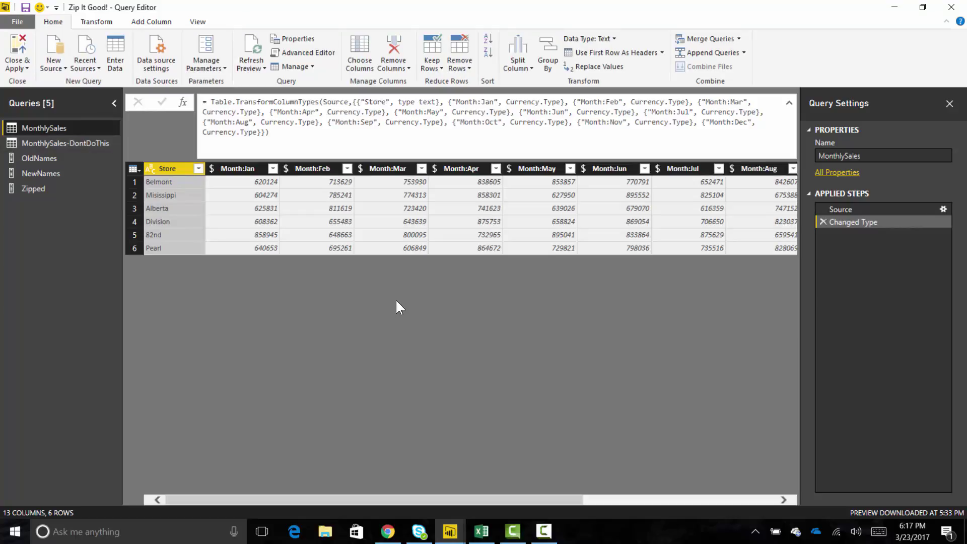
# Rename the Month:Jan column to the placeholder name 2134 to create a Renamed Columns step.
pyautogui.rightClick(247, 170)
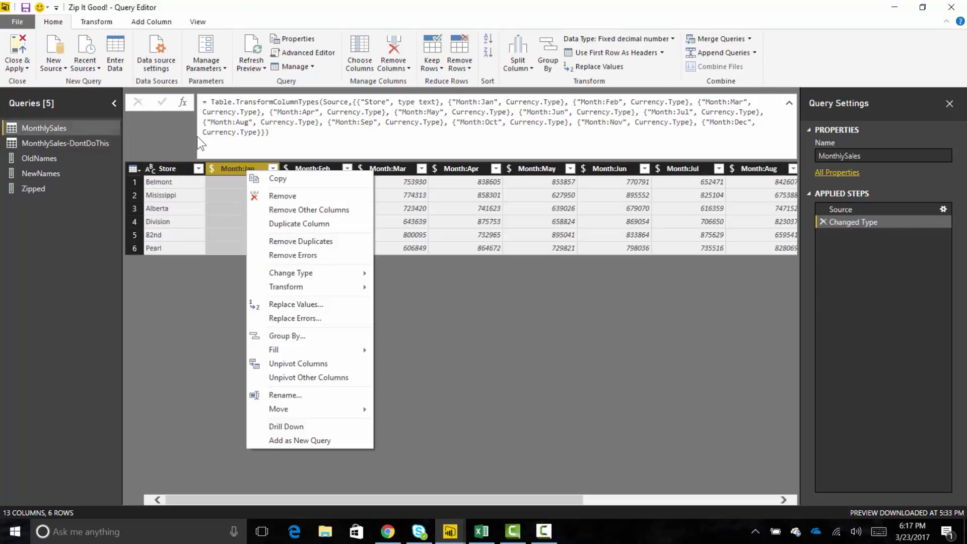
pyautogui.click(297, 394)
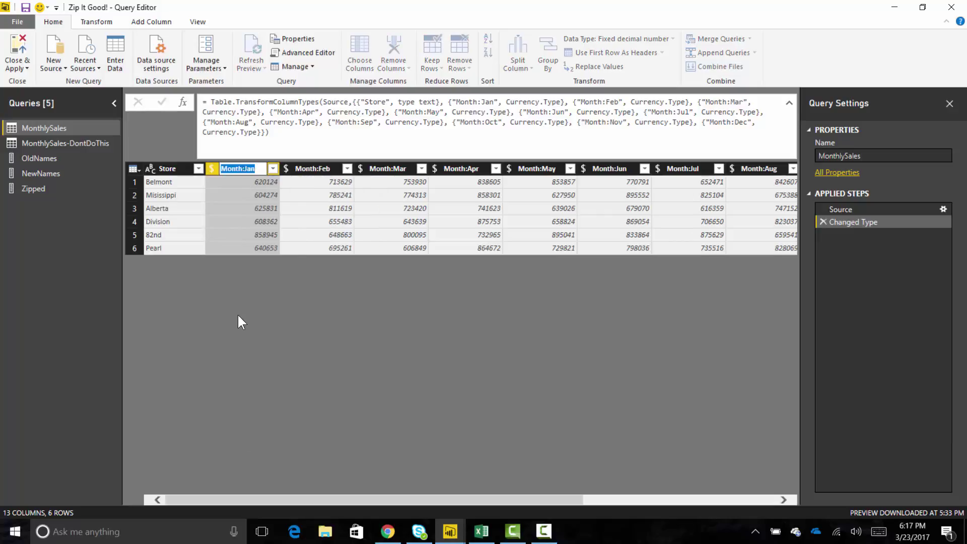
pyautogui.write('2134')
pyautogui.press('Return')
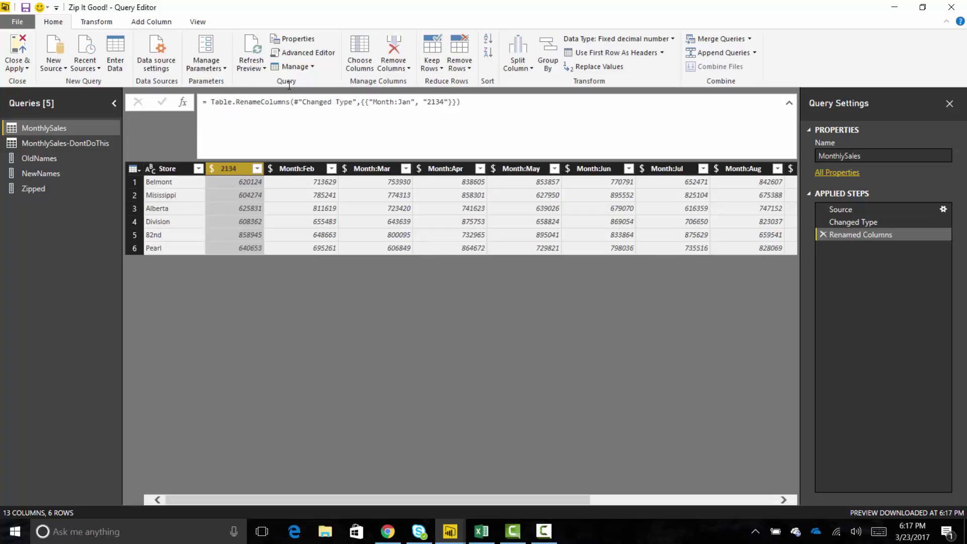
# Replace the hard-coded rename pair in the formula with Zipped, renaming all month columns.
pyautogui.click(361, 103)
pyautogui.hotkey('shift', 'Right')
pyautogui.hotkey('shift', 'Right')
pyautogui.hotkey('shift', 'Right')
pyautogui.hotkey('shift', 'Right')
pyautogui.hotkey('shift', 'Right')
pyautogui.hotkey('shift', 'Right')
pyautogui.hotkey('shift', 'Right')
pyautogui.hotkey('shift', 'Right')
pyautogui.hotkey('shift', 'Right')
pyautogui.hotkey('shift', 'Right')
pyautogui.hotkey('shift', 'Right')
pyautogui.hotkey('shift', 'Right')
pyautogui.hotkey('shift', 'Right')
pyautogui.hotkey('shift', 'Right')
pyautogui.hotkey('shift', 'Right')
pyautogui.hotkey('shift', 'Right')
pyautogui.hotkey('shift', 'Right')
pyautogui.hotkey('shift', 'Right')
pyautogui.hotkey('shift', 'Right')
pyautogui.hotkey('shift', 'Right')
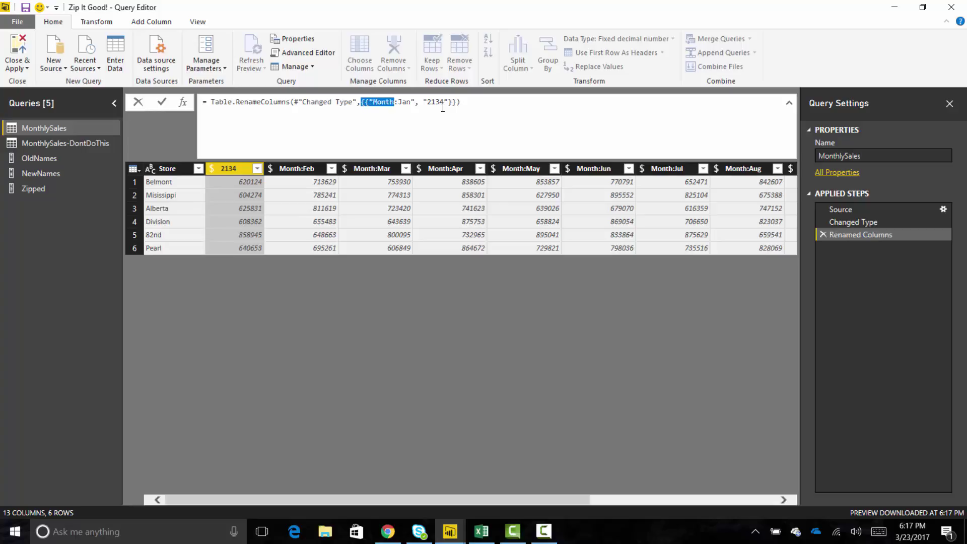
pyautogui.hotkey('shift', 'Right')
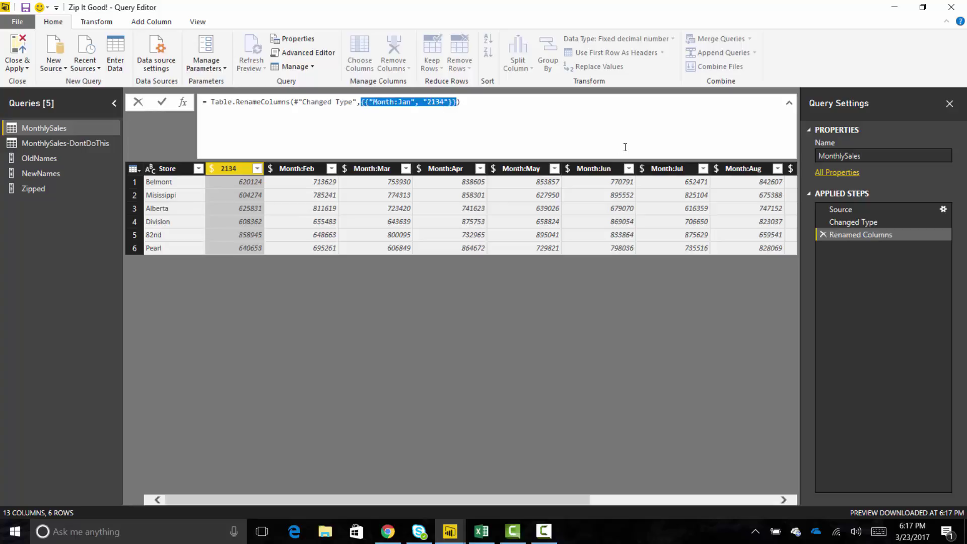
pyautogui.press('Delete')
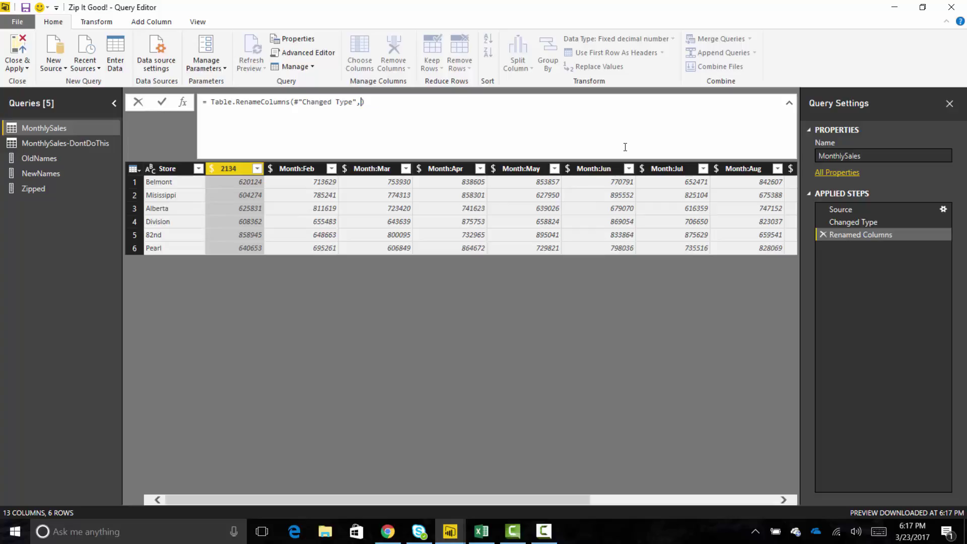
pyautogui.hotkey('ctrl', 'Left')
pyautogui.hotkey('ctrl', 'Left')
pyautogui.press('Right')
pyautogui.press('Right')
pyautogui.press('Right')
pyautogui.press('Right')
pyautogui.press('Right')
pyautogui.press('Right')
pyautogui.press('Right')
pyautogui.press('Right')
pyautogui.press('Right')
pyautogui.press('Right')
pyautogui.press('Right')
pyautogui.press('Right')
pyautogui.press('Right')
pyautogui.press('Right')
pyautogui.press('Right')
pyautogui.write('Zipped')
pyautogui.press('Return')
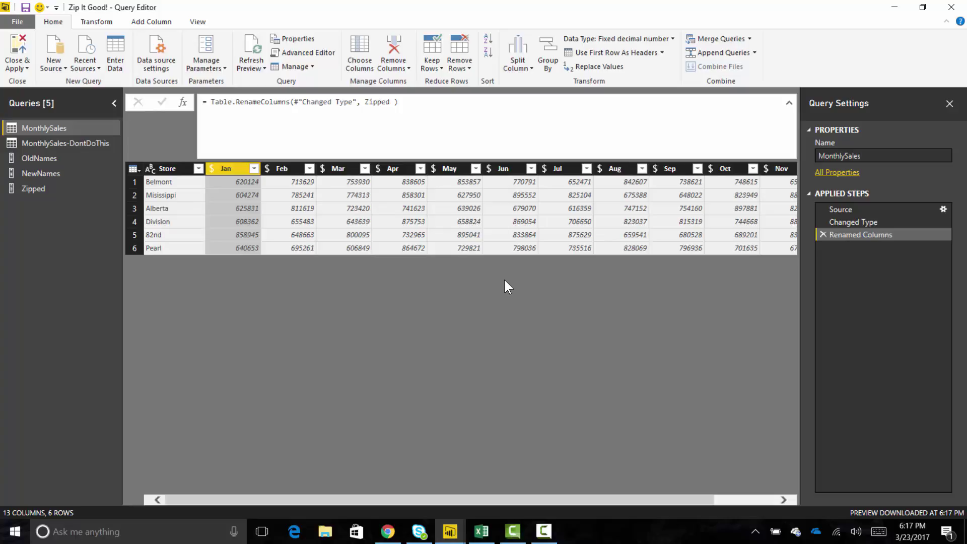
# Switch to the Zipped query to view its 13 paired old/new name lists.
pyautogui.click(56, 189)
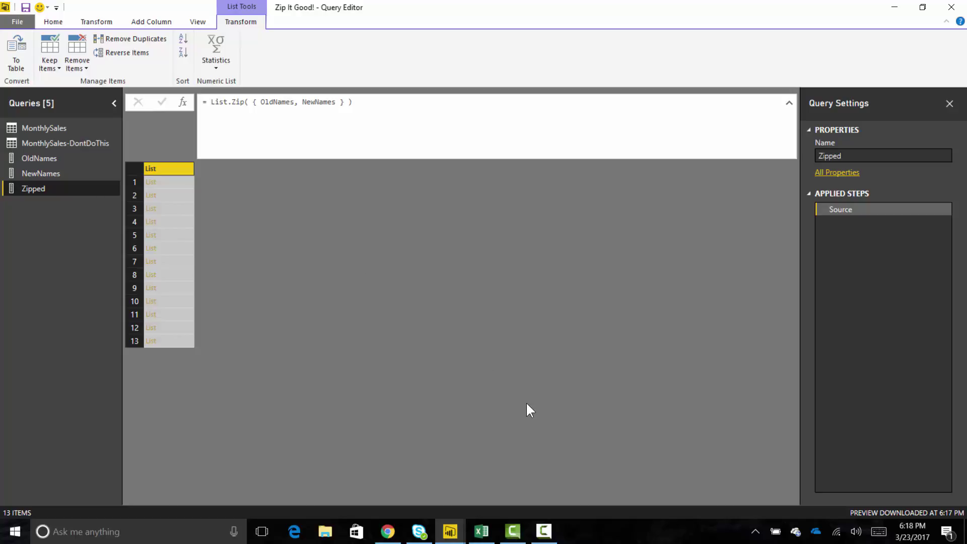
pyautogui.click(544, 531)
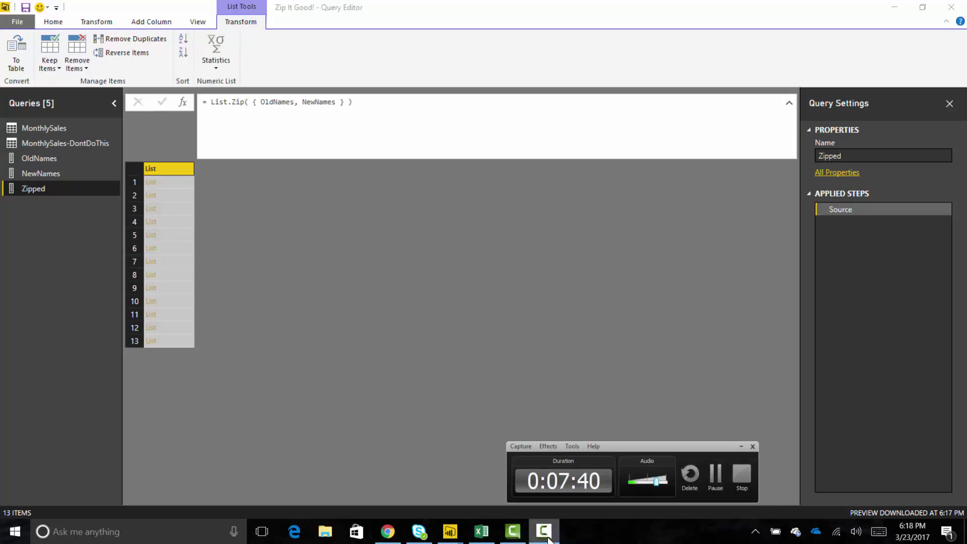